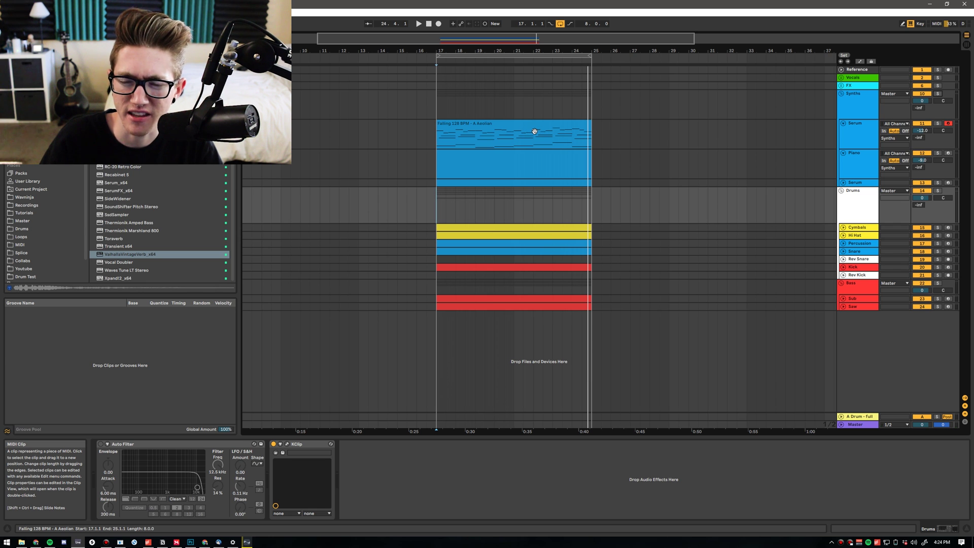
Step: Open the Serum track's Falling 128 BPM - A Aeolian clip in an enlarged note editor covering all its notes
double_click(534, 132)
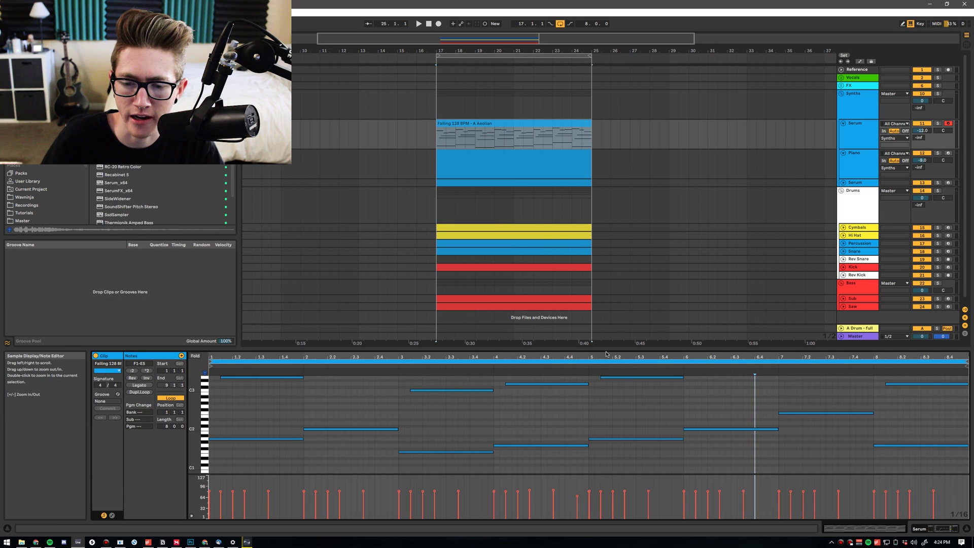
left_click_drag(607, 354, 608, 165)
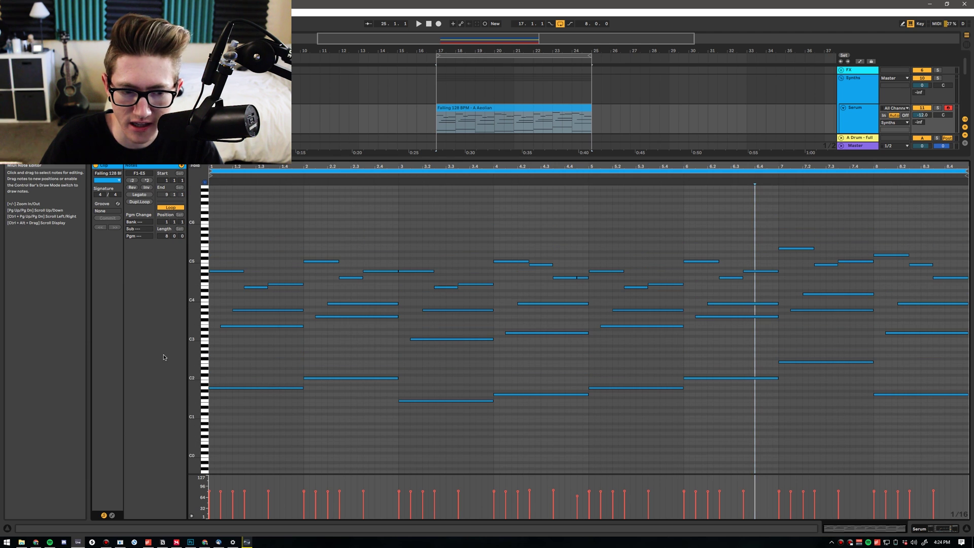
scroll(274, 372, "up", 5)
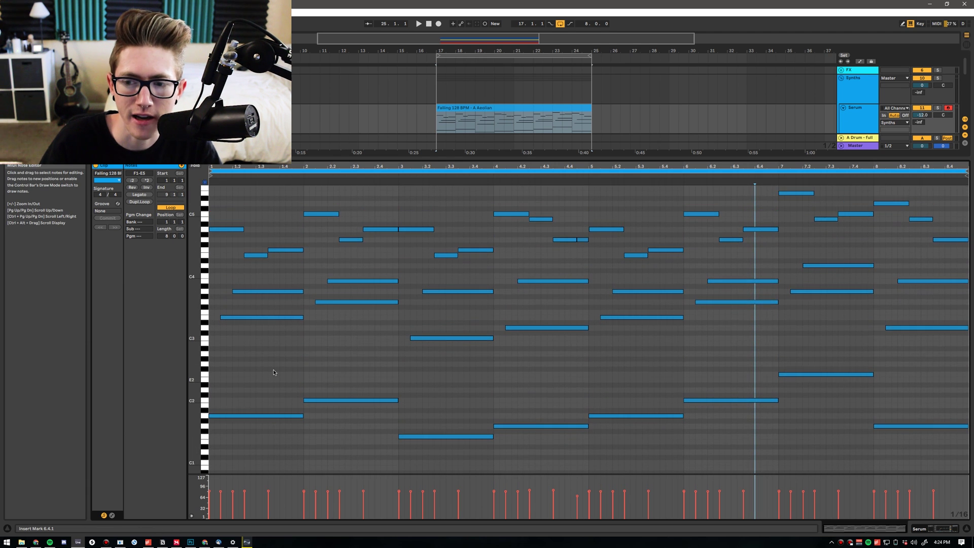
scroll(274, 374, "down", 1)
scroll(274, 374, "up", 1)
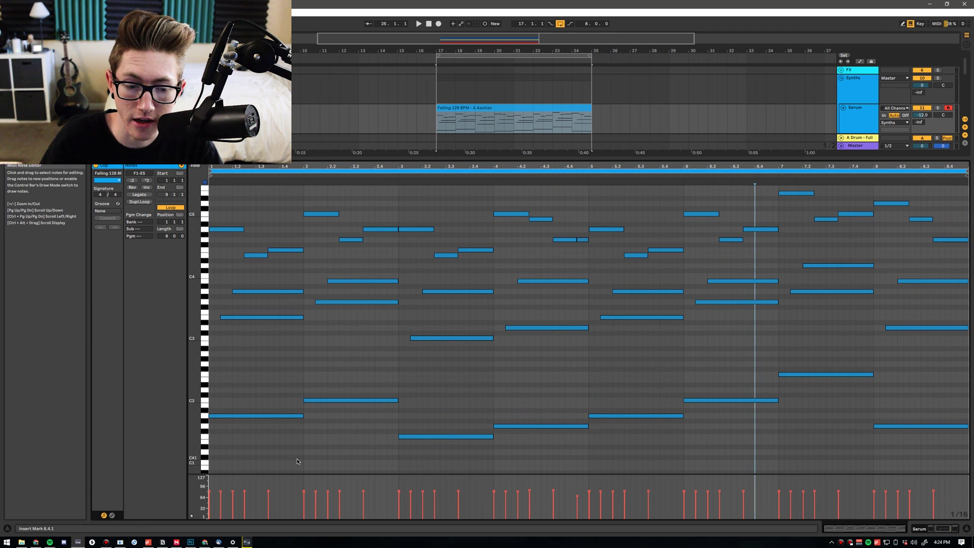
Step: Try raising the Serum clip's bass notes by one octave and return them to their original pitch
left_click_drag(249, 451, 955, 372)
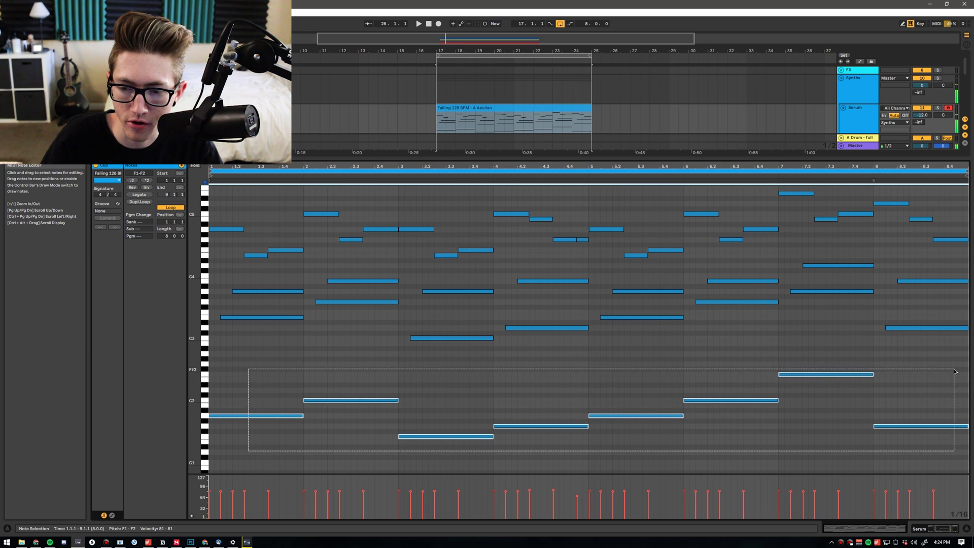
key("shift+Up")
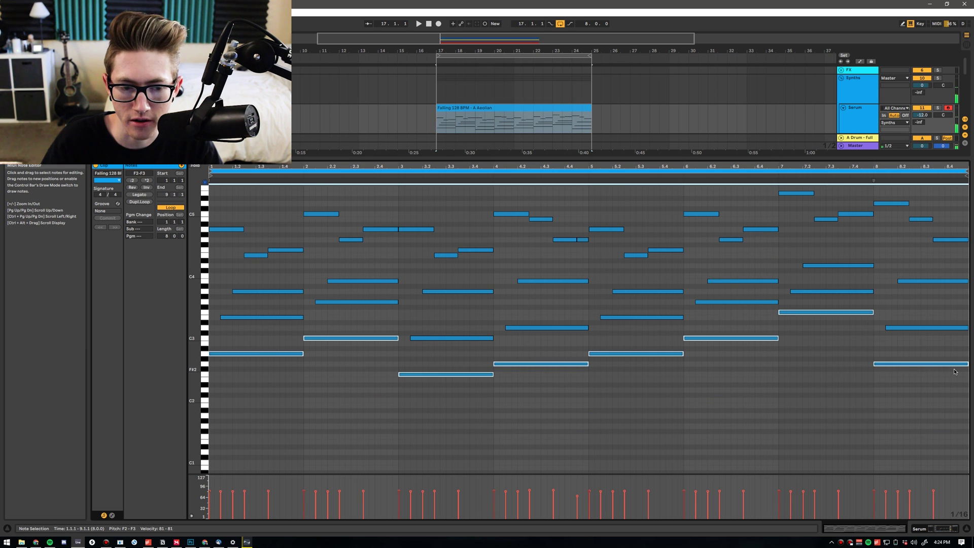
key("shift+Down")
scroll(549, 313, "up", 3)
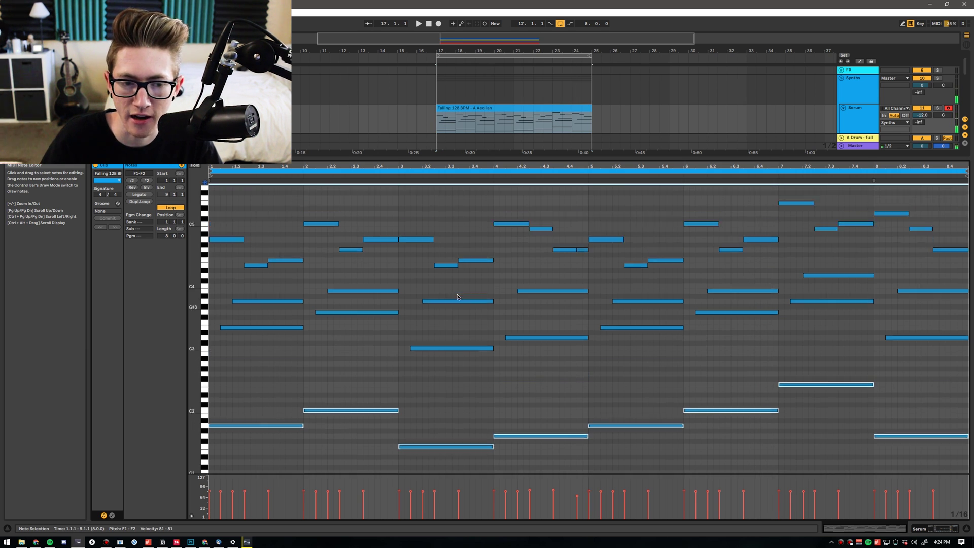
Step: Examine the chord and melody notes above the bass line across the Serum clip
left_click_drag(231, 230, 416, 296)
left_click_drag(628, 304, 954, 304)
scroll(910, 284, "down", 1)
left_click(910, 277)
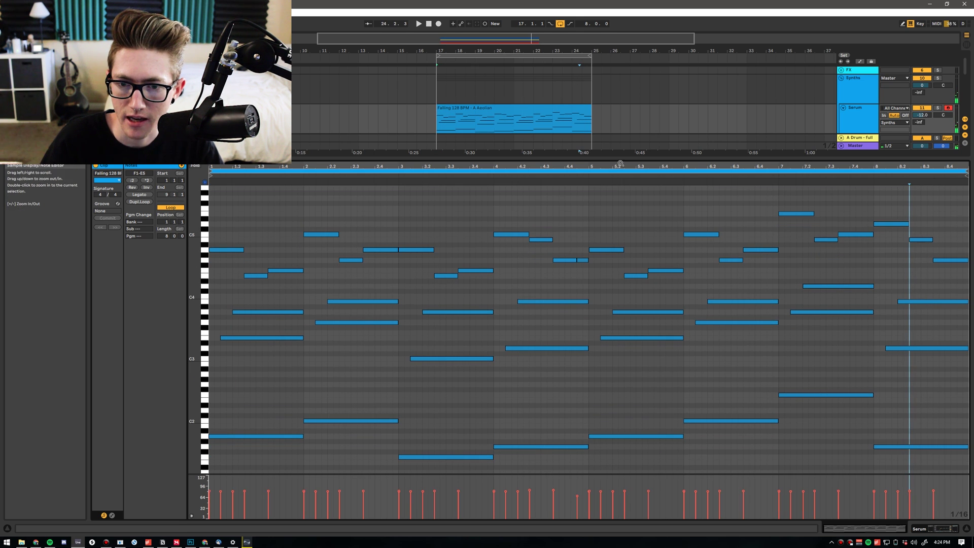
left_click_drag(196, 313, 195, 284)
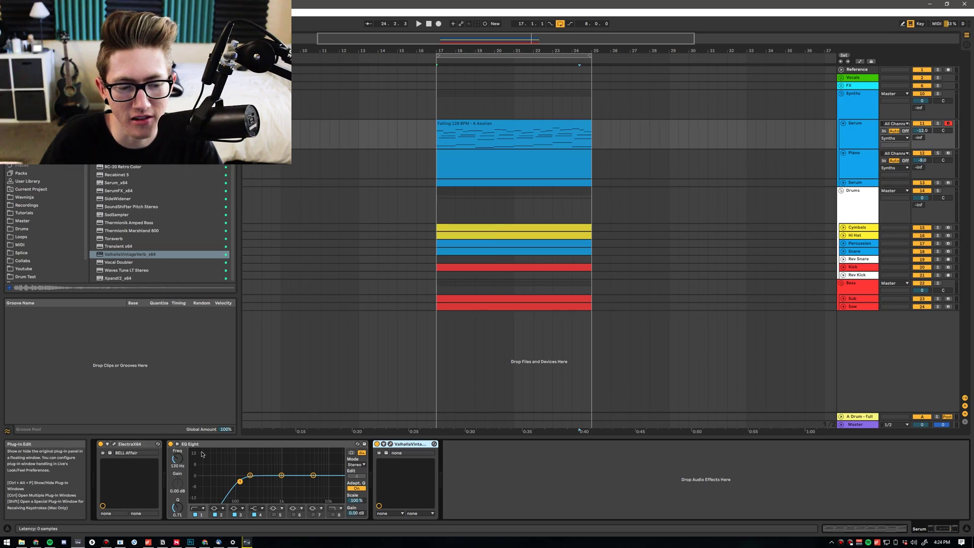
Step: Open the ElectraX synth on the Serum track to inspect its patch
left_click(114, 444)
left_click(418, 172)
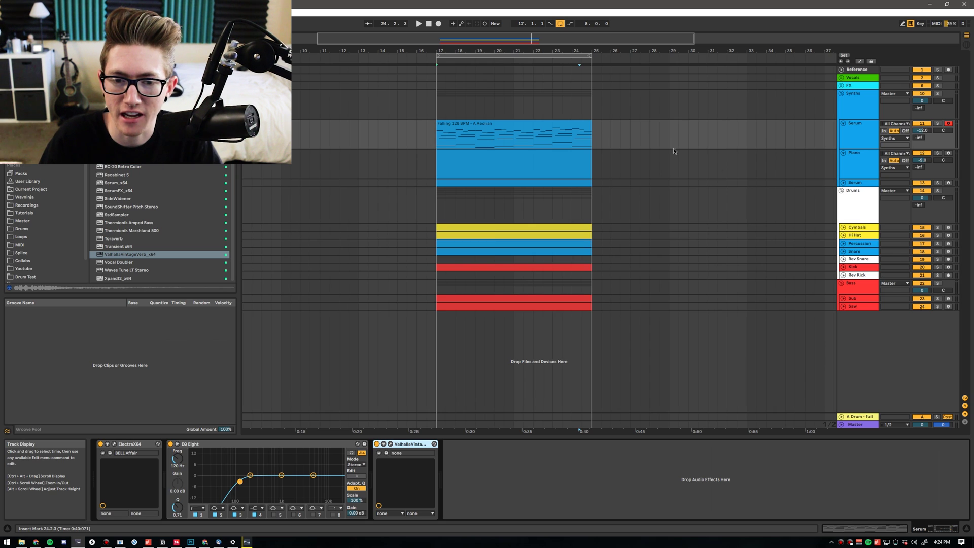
Step: Solo the Serum track and set the playback start to bar 17
left_click(938, 123)
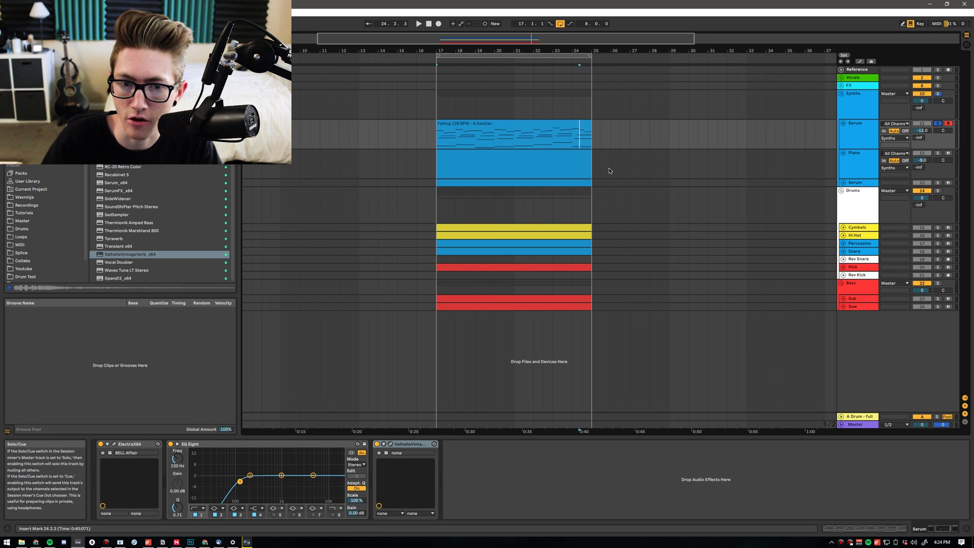
left_click(435, 140)
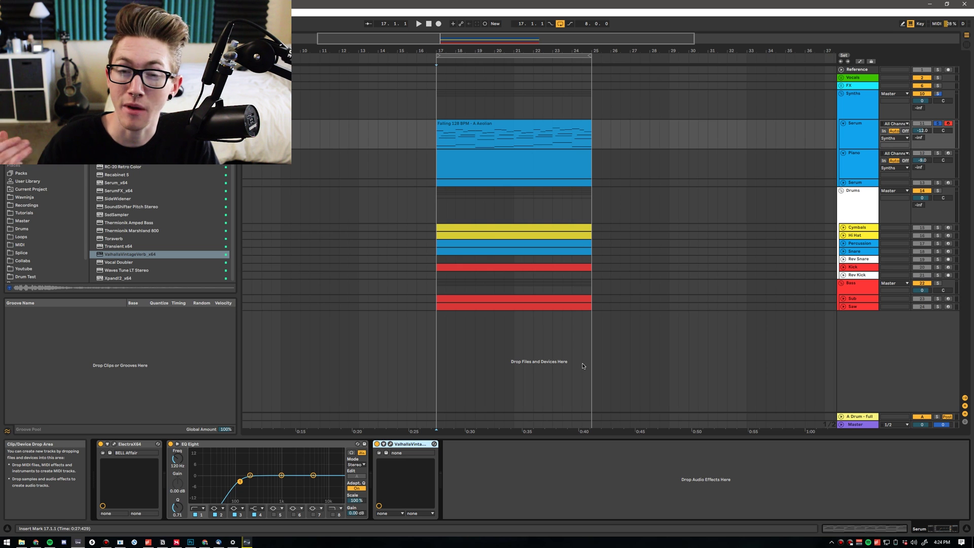
left_click(282, 475)
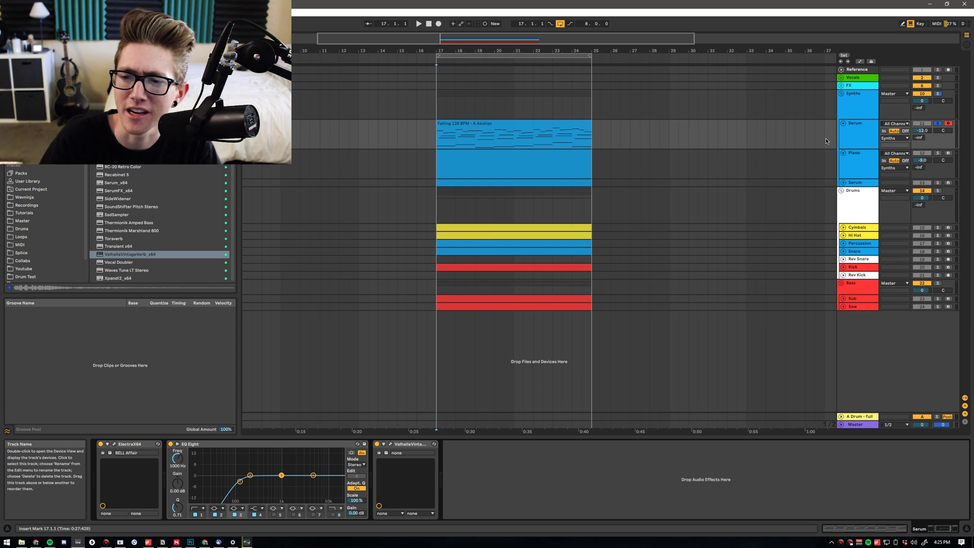
Step: Copy the Serum clip onto the Piano track at bar 17
left_click(849, 132)
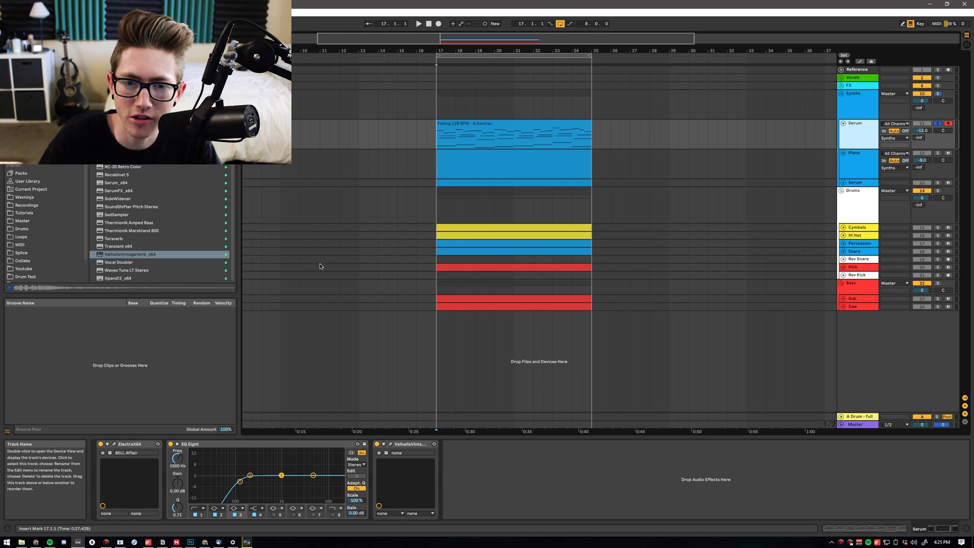
left_click(510, 124)
left_click(535, 154)
key("ctrl+v")
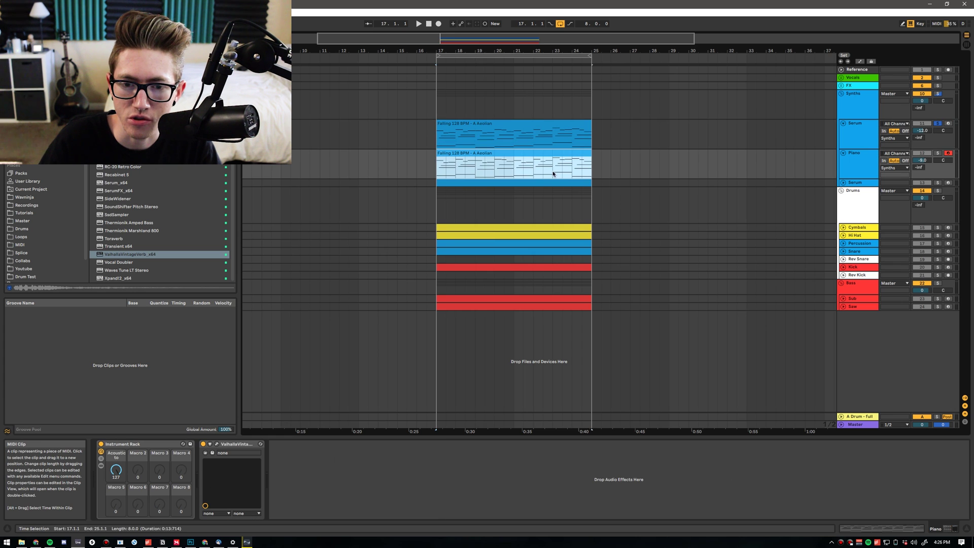
Step: Delete every chord and bass note from the Piano clip, keeping only the top melody
double_click(547, 154)
left_click_drag(480, 331, 945, 398)
key("Delete")
left_click(797, 229)
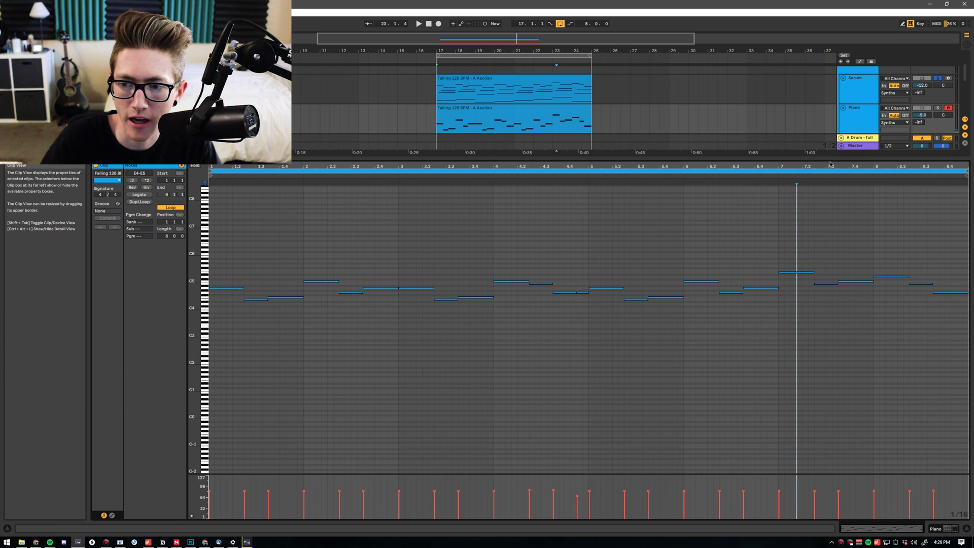
Step: Transpose all melody notes in the Piano clip up one octave
left_click_drag(826, 164, 825, 300)
scroll(163, 178, "down", 5)
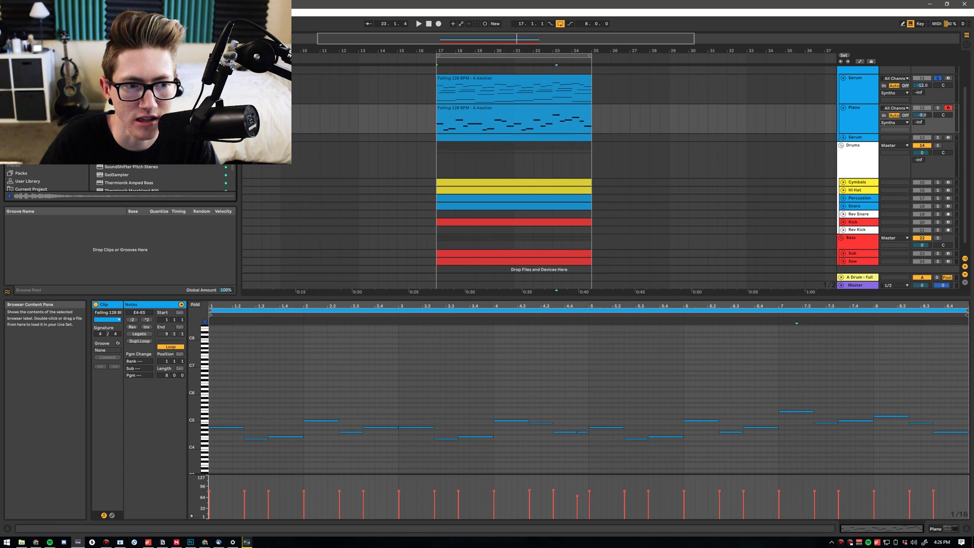
left_click(303, 373)
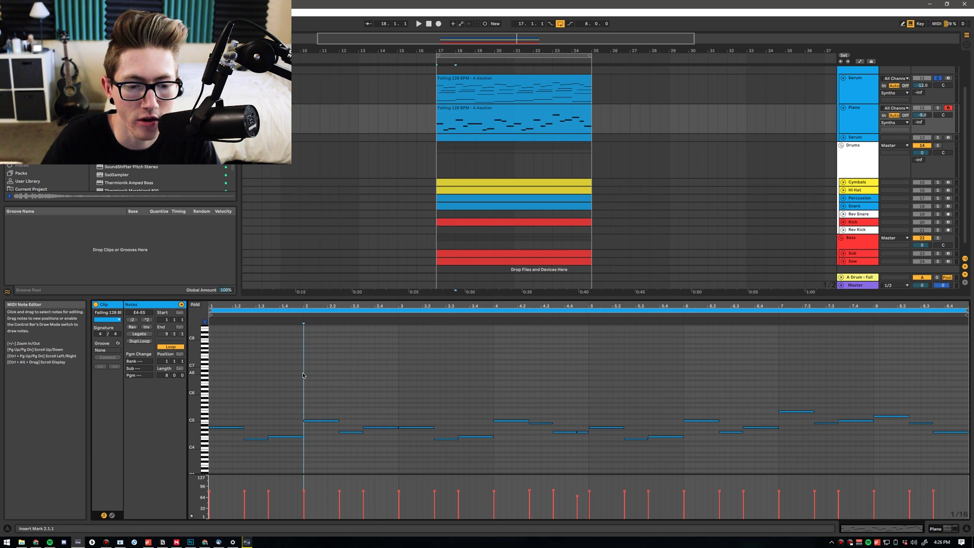
key("ctrl+a")
key("shift+Up")
left_click(794, 116)
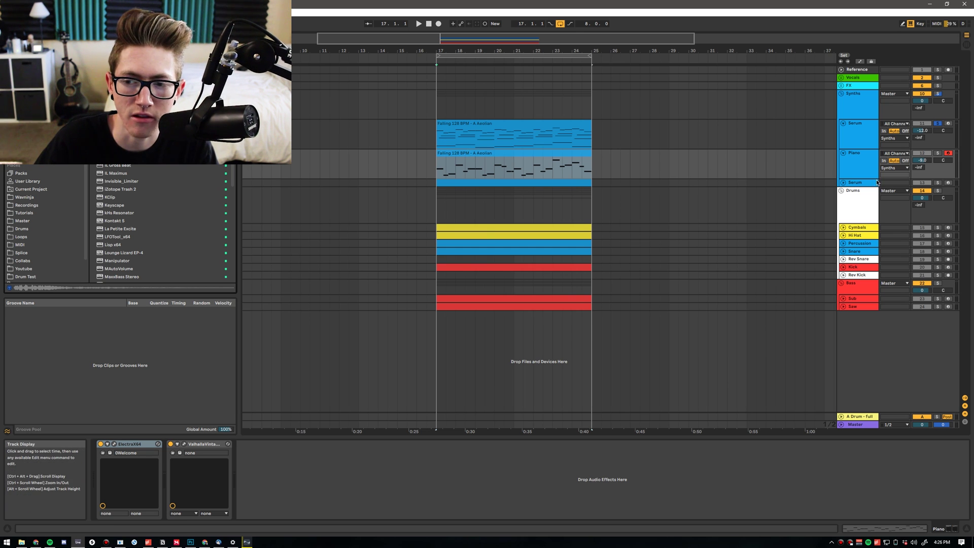
Step: Open the patch browser of the ElectraX synth on the Piano track
left_click(860, 158)
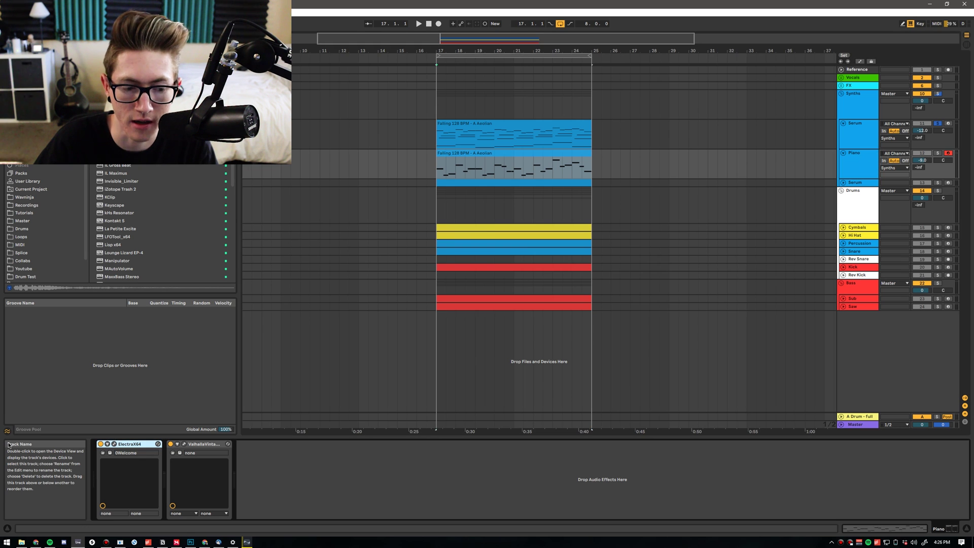
left_click(115, 445)
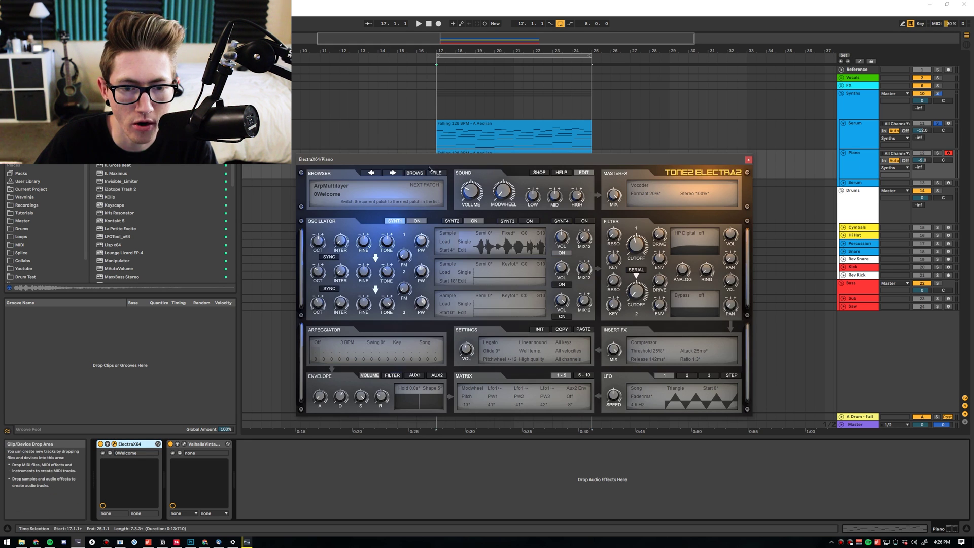
left_click_drag(615, 163, 697, 154)
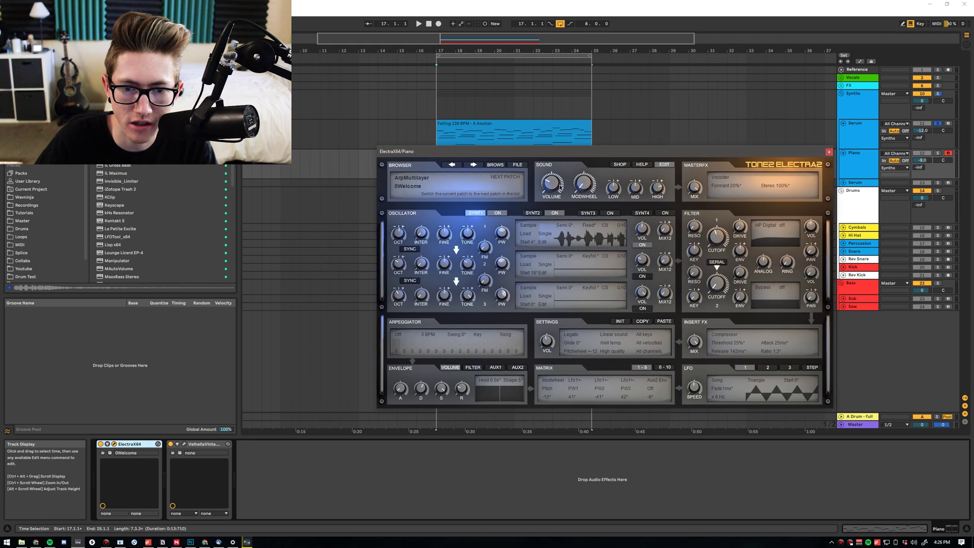
left_click(496, 165)
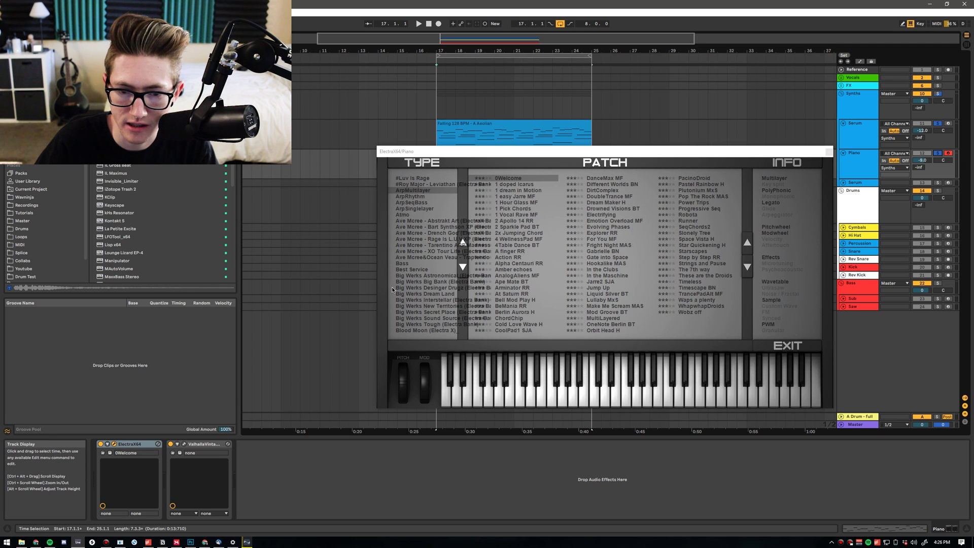
Step: Audition patches from the Big Werks Astronomical bank during playback and load Space Pluck for the Piano track
left_click(428, 277)
key("space")
left_click(610, 300)
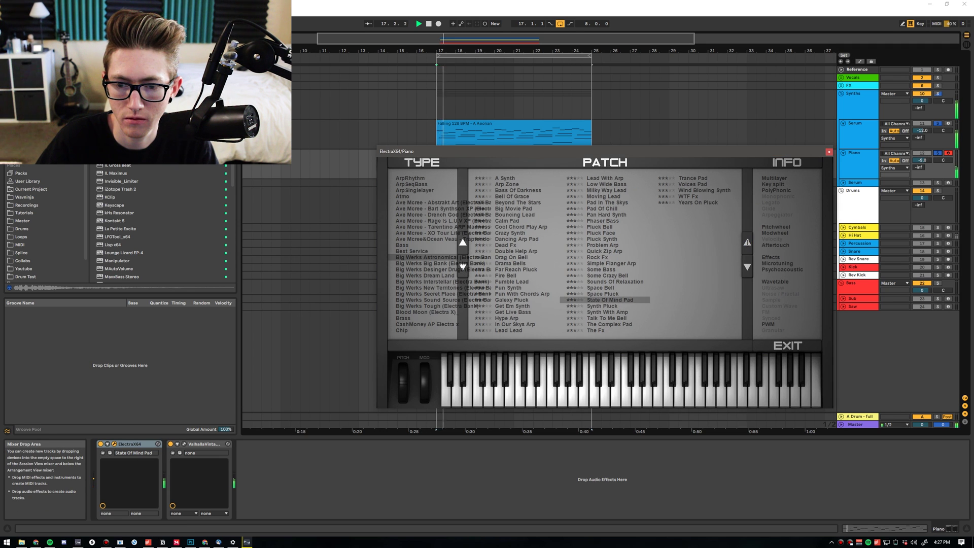
left_click(748, 243)
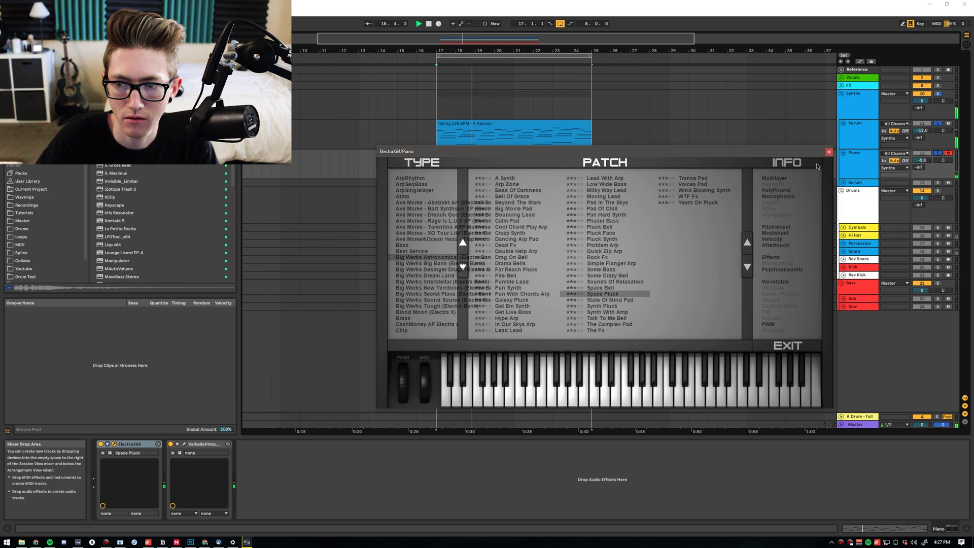
left_click(830, 153)
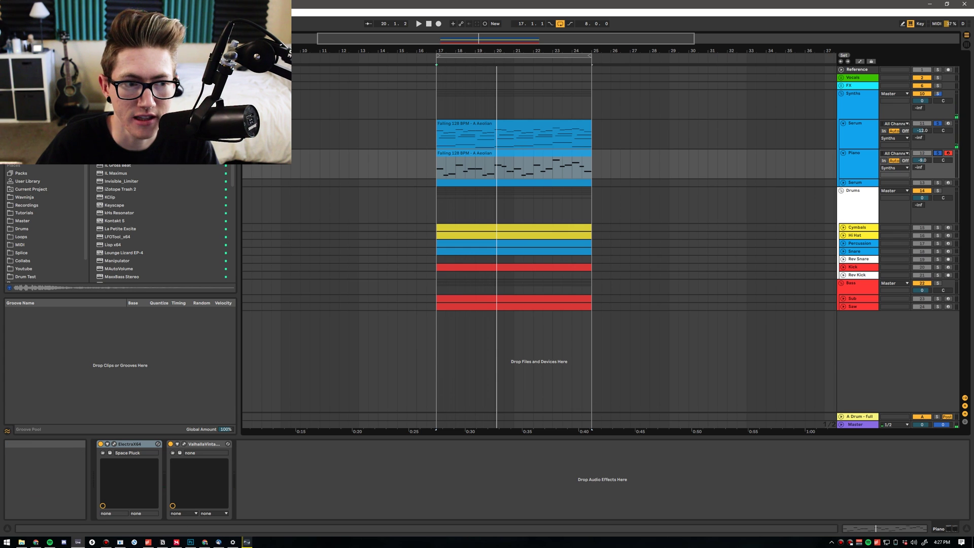
Step: Add an EQ Eight after the reverb on the Piano track and set its low-cut frequency to 1200 Hz
left_click(25, 69)
left_click(26, 78)
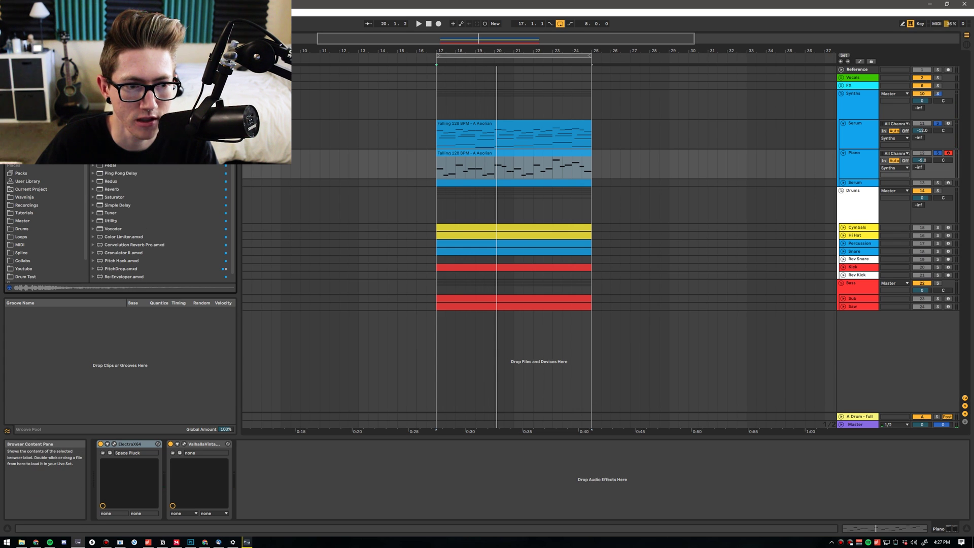
left_click_drag(480, 178, 479, 162)
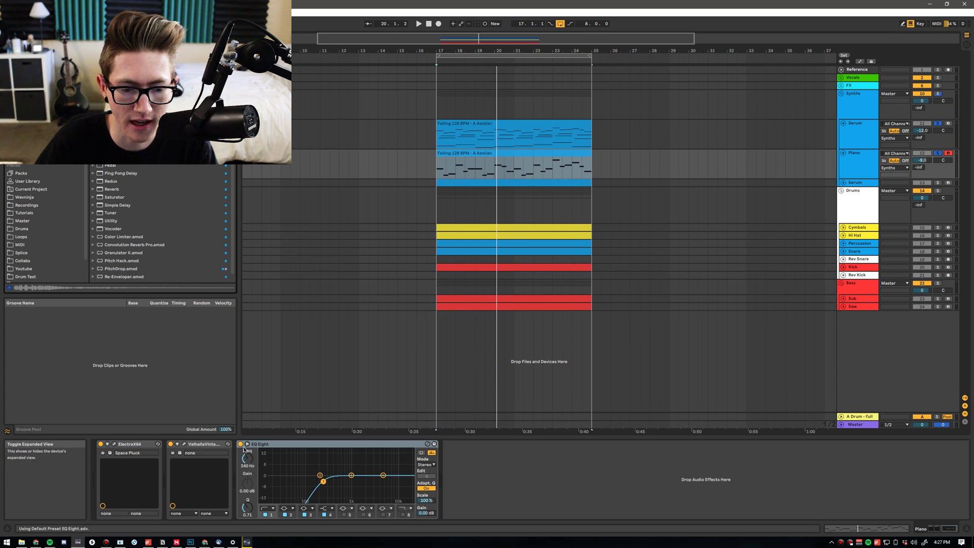
left_click(250, 466)
type("1200")
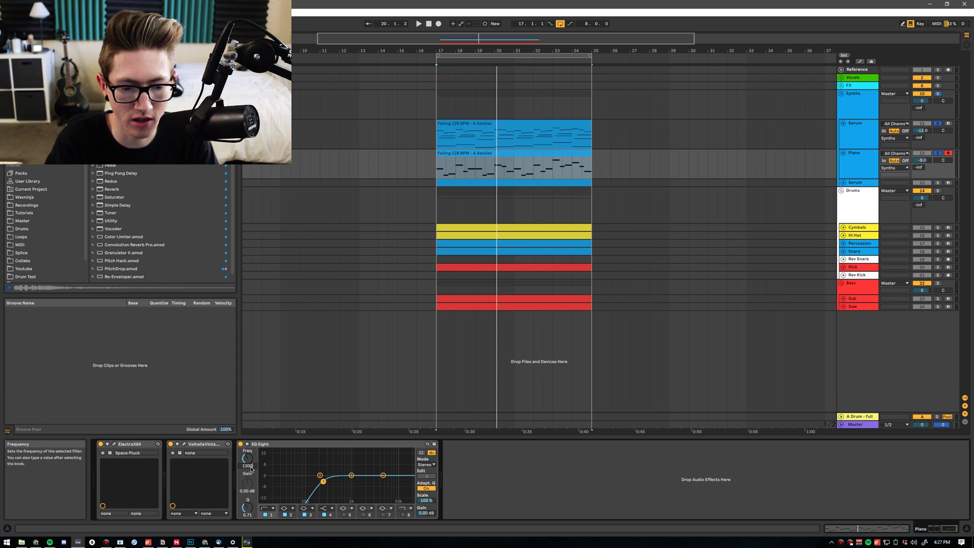
key("Return")
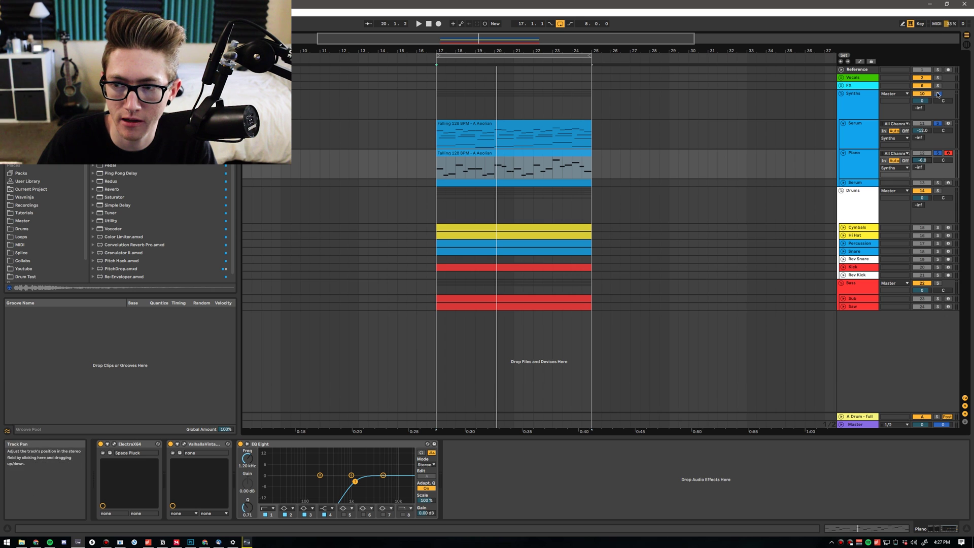
Step: Play the soloed Synths group to hear the pluck melody layered with the Serum chords
key("space")
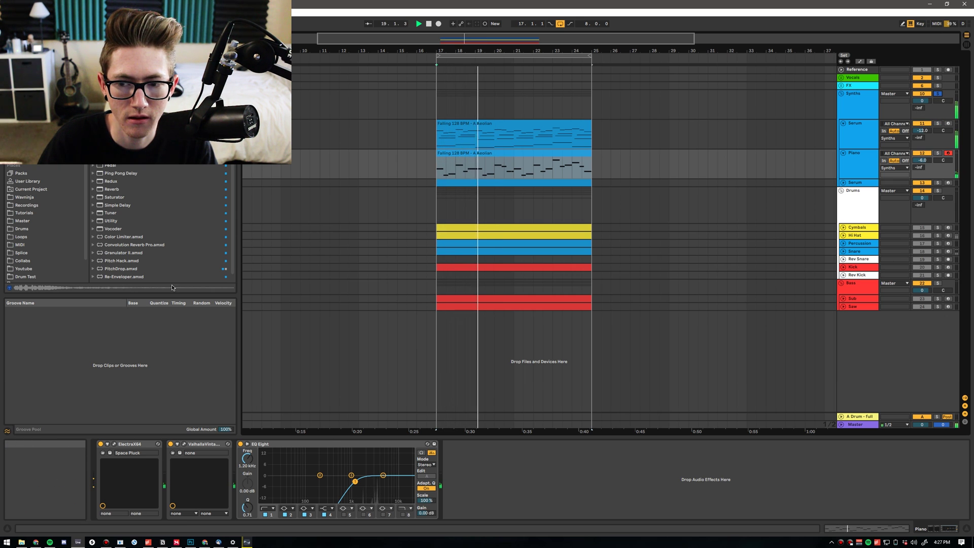
key("space")
key("space")
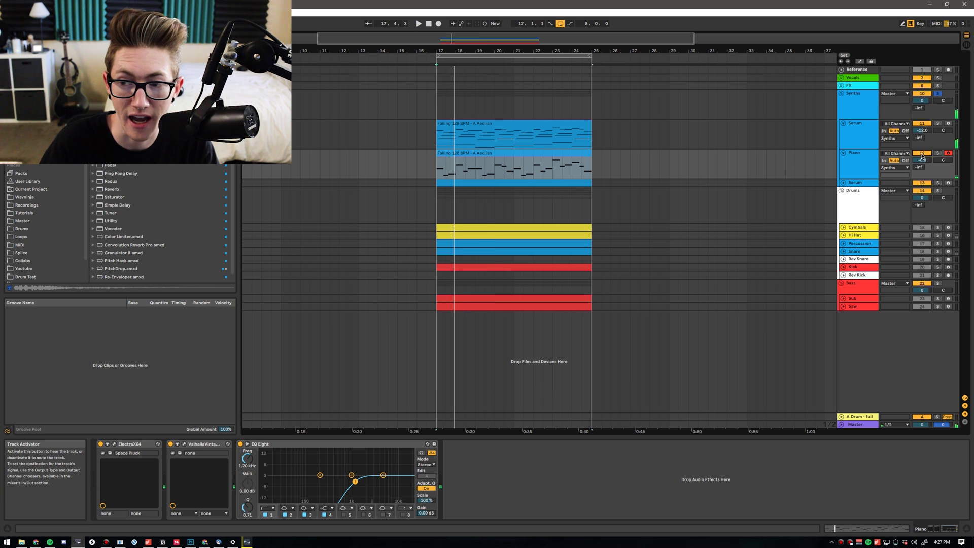
key("space")
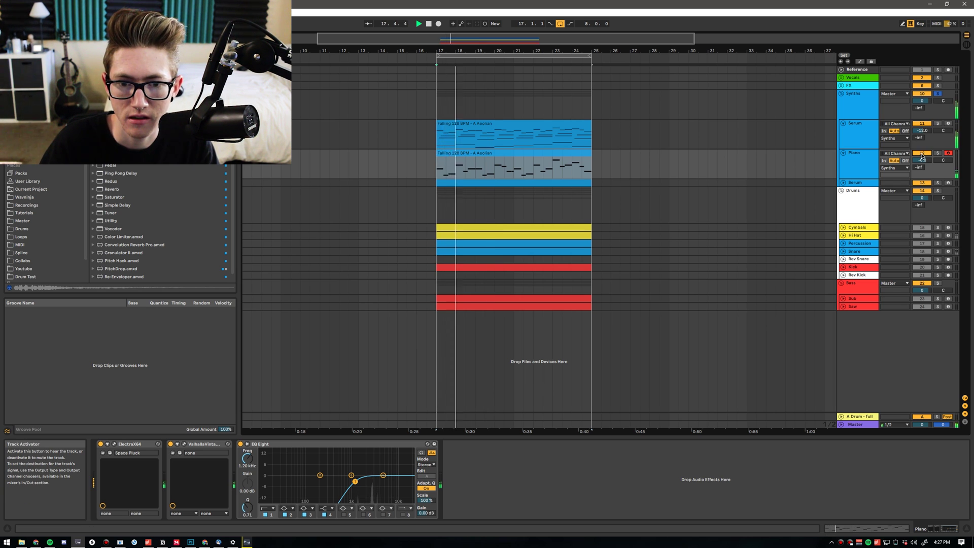
key("space")
Step: Try the soloed Synths group without the top melody notes in the Serum chord clip, and undo their deletion
double_click(524, 135)
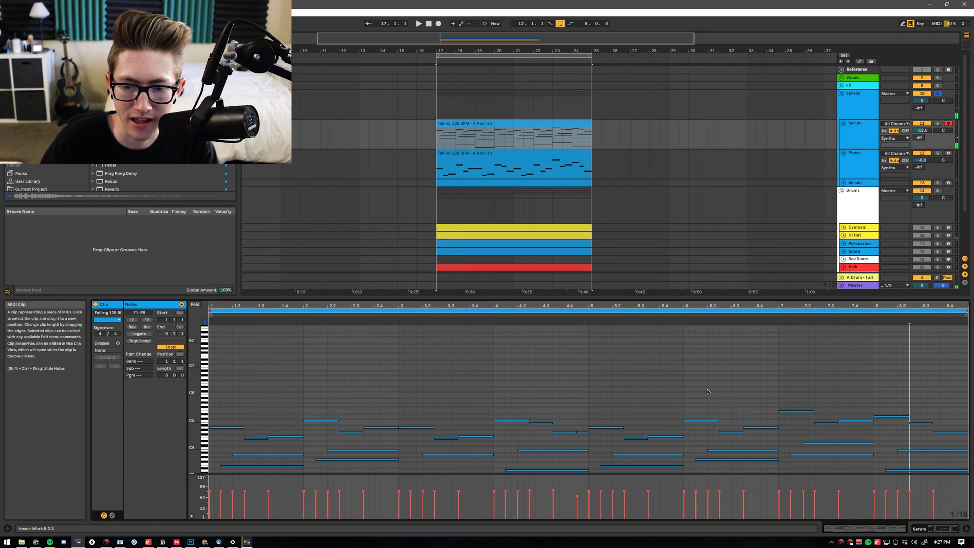
scroll(707, 391, "down", 2)
left_click_drag(960, 421, 212, 382)
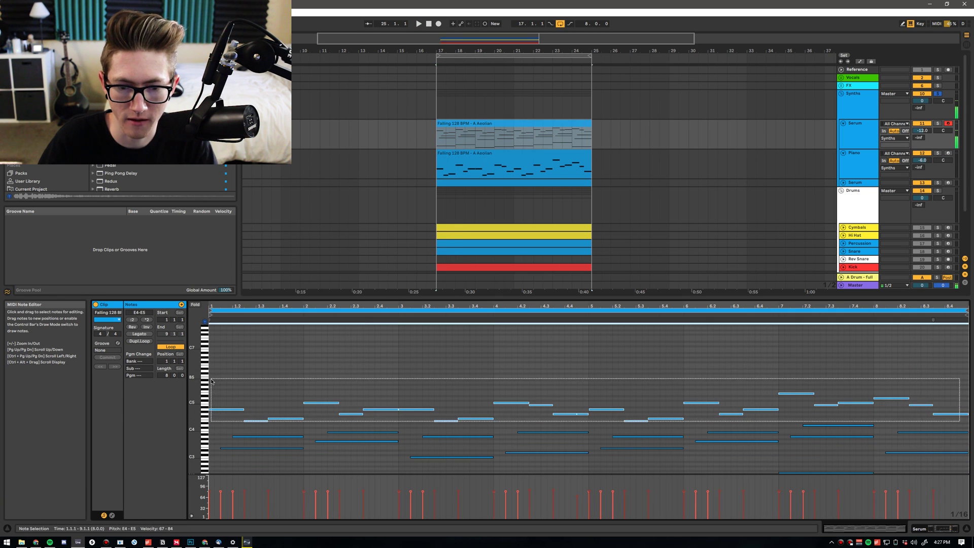
key("Delete")
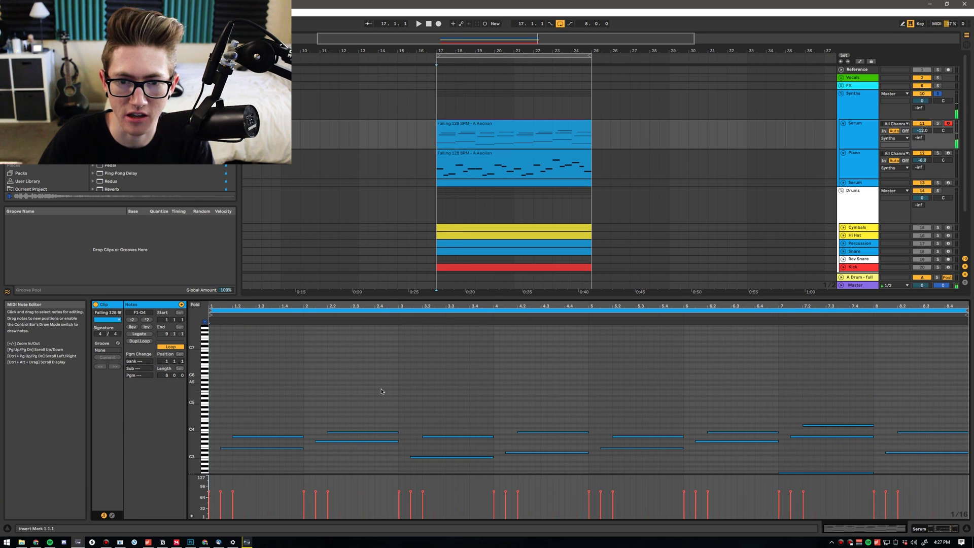
left_click(939, 95)
key("space")
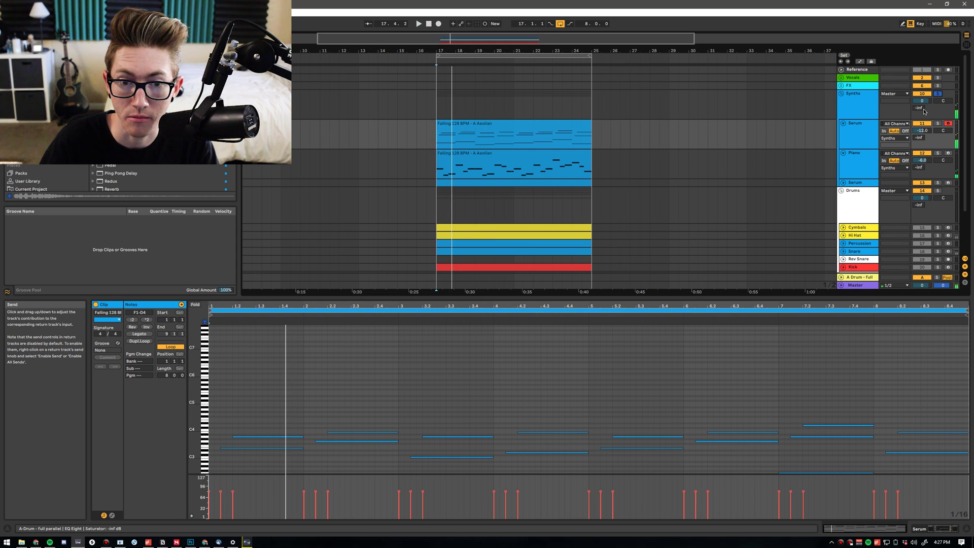
key("space")
key("ctrl+z")
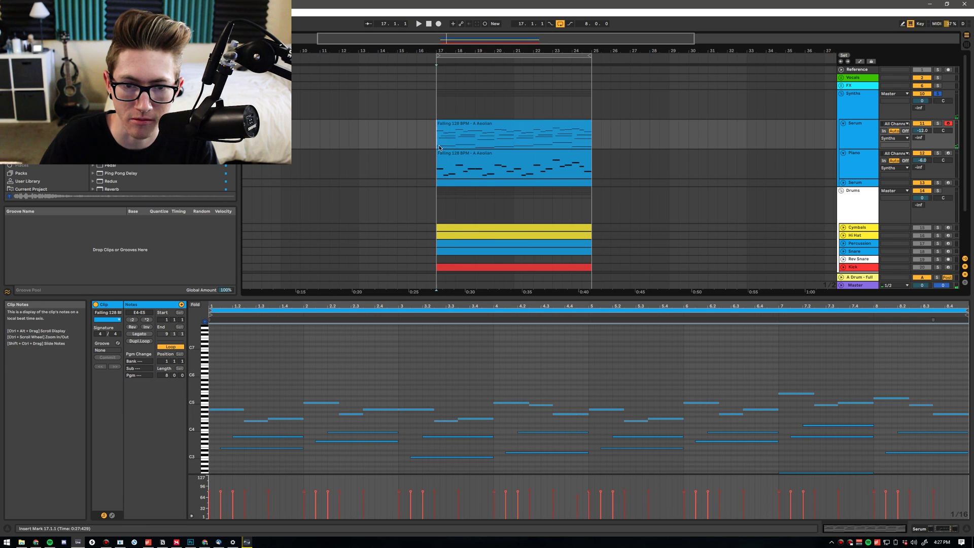
Step: Play the Synths group with the melody restored and select the top melody notes in the Serum chord clip
key("space")
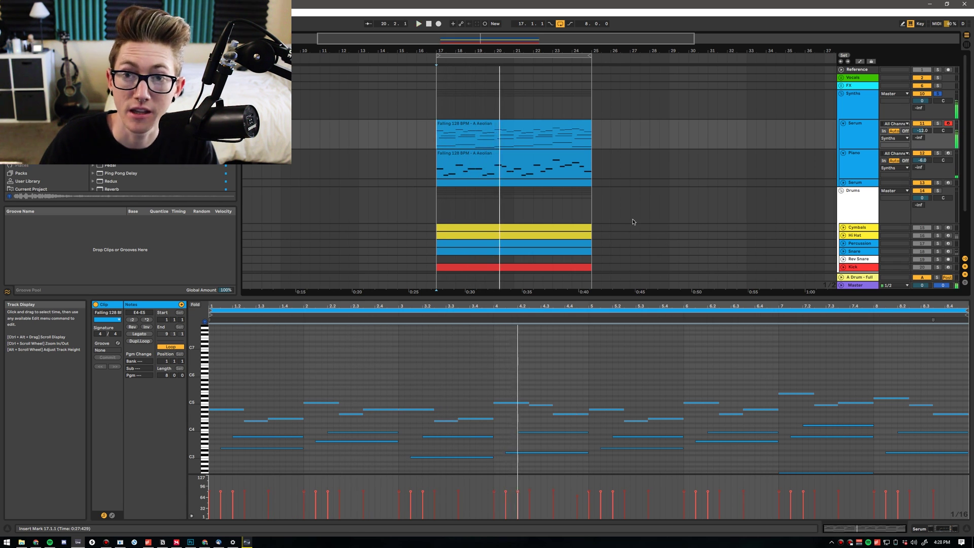
left_click(522, 141)
key("space")
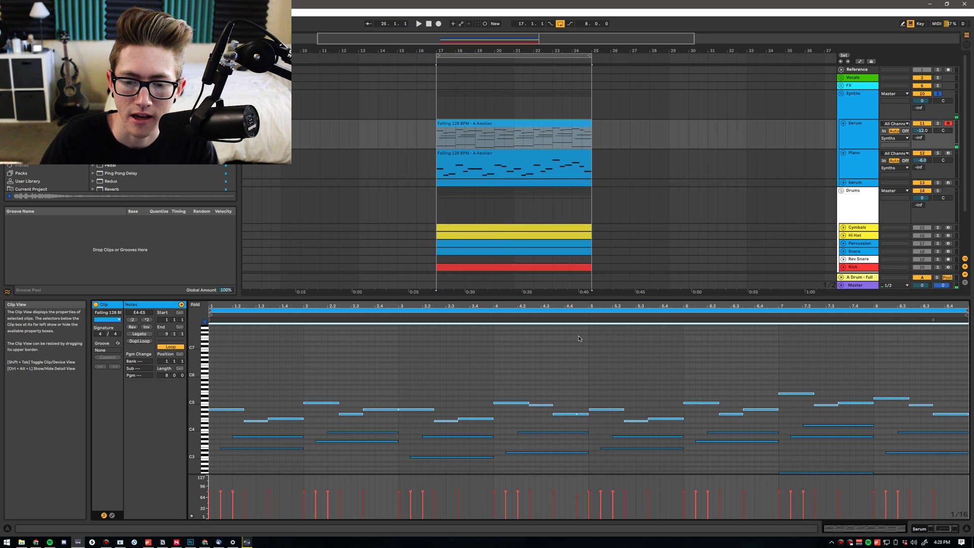
scroll(578, 336, "down", 5)
left_click_drag(936, 432, 257, 389)
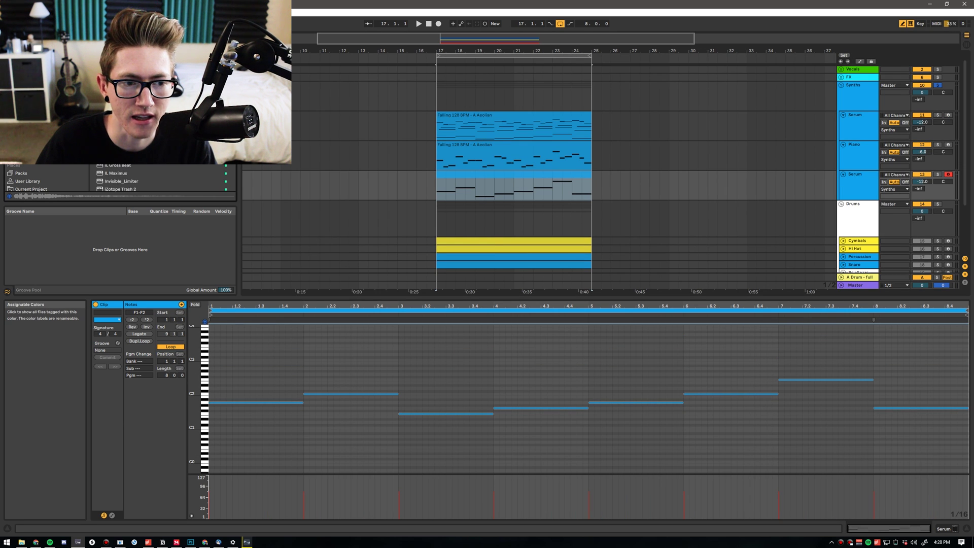
Step: Load Xpand!2 on the Serum track holding the long bass notes and set part A to Basic Sine Pad+ from Soft Pads
scroll(158, 177, "down", 5)
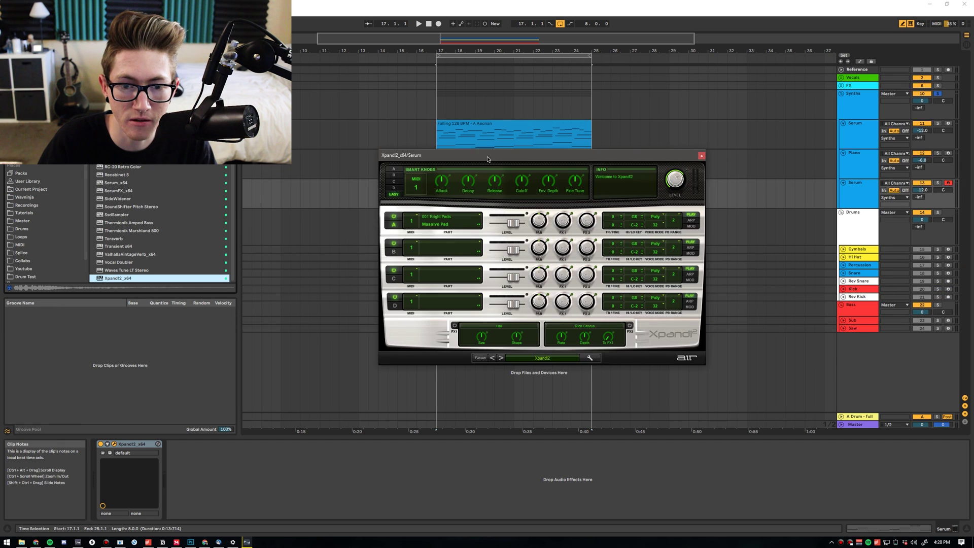
left_click_drag(487, 159, 677, 128)
left_click(630, 188)
mouse_move(632, 202)
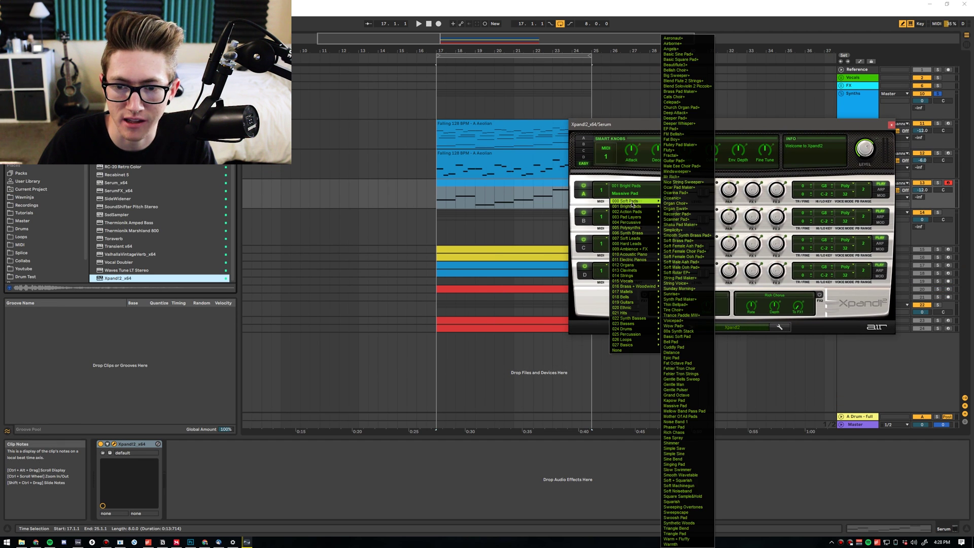
left_click(678, 54)
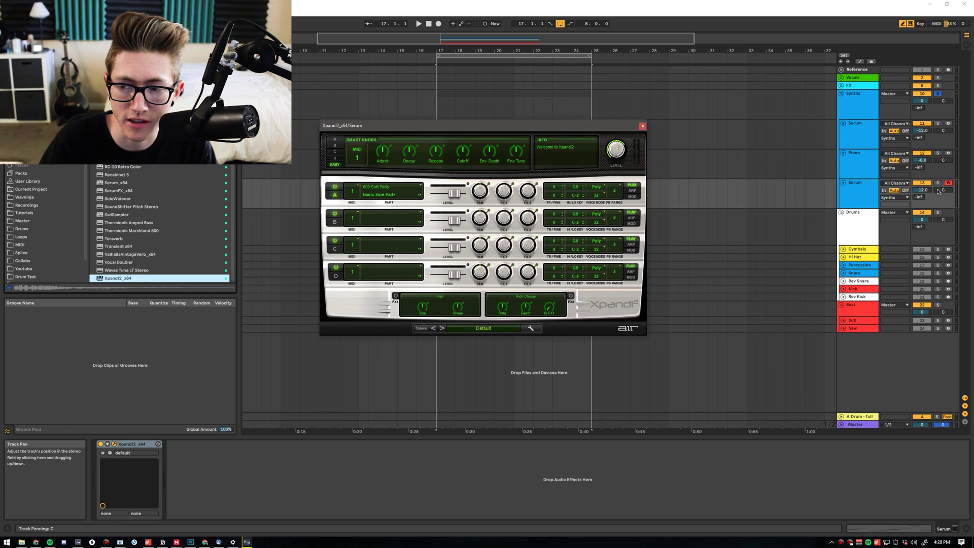
Step: Play the Xpand!2 track soloed to hear the sine pad on its own, and unsolo it
left_click(937, 183)
key("space")
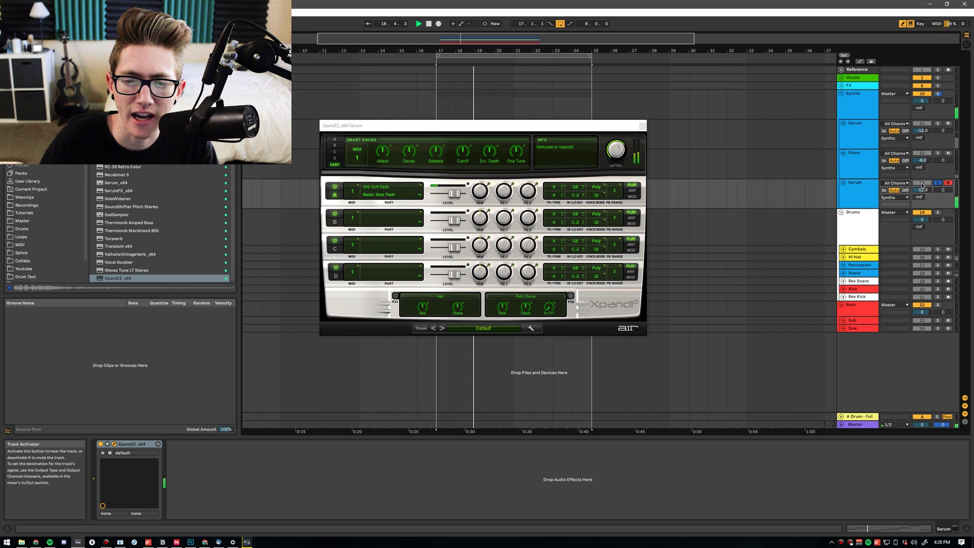
key("space")
key("space")
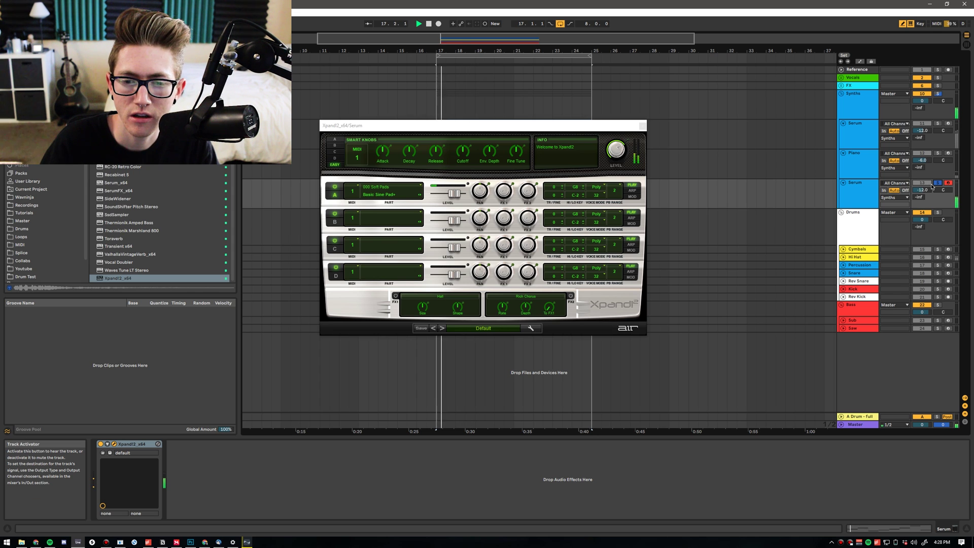
left_click(938, 183)
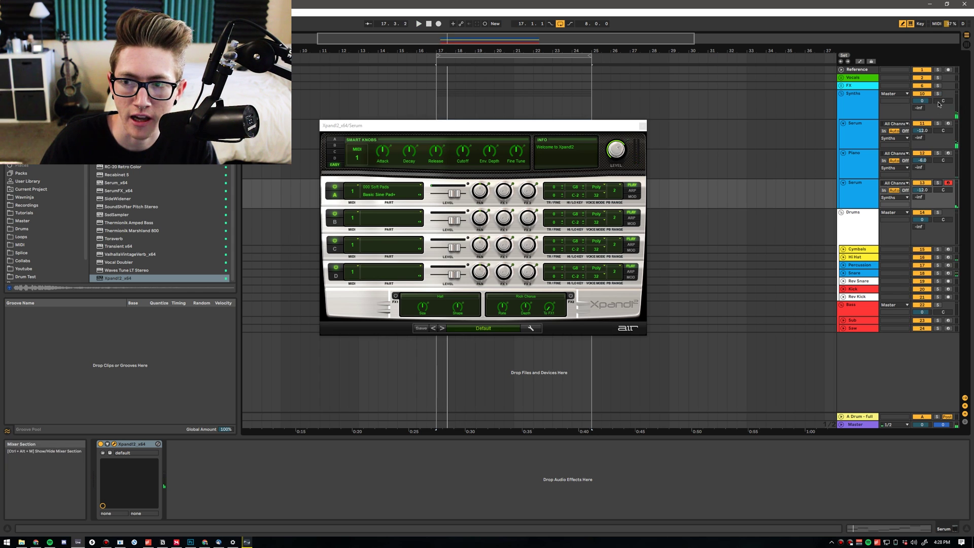
Step: Play the soloed Synths group and compare it with the sine pad track muted and unmuted, closing the Xpand!2 window
key("space")
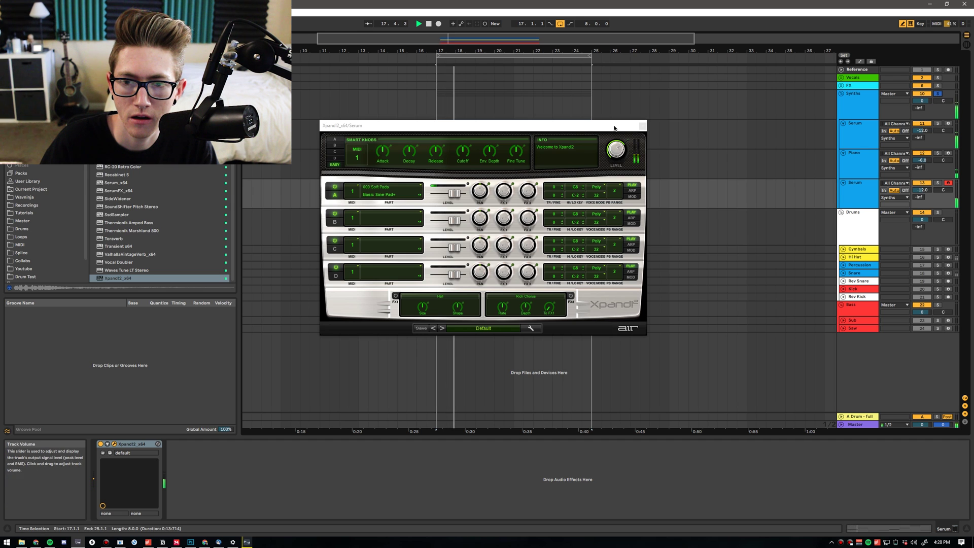
left_click(642, 126)
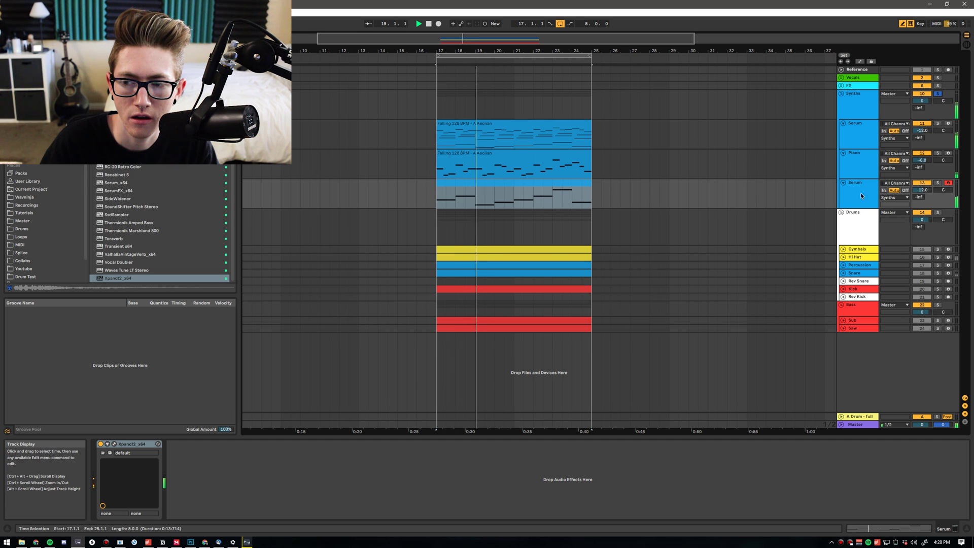
left_click(922, 183)
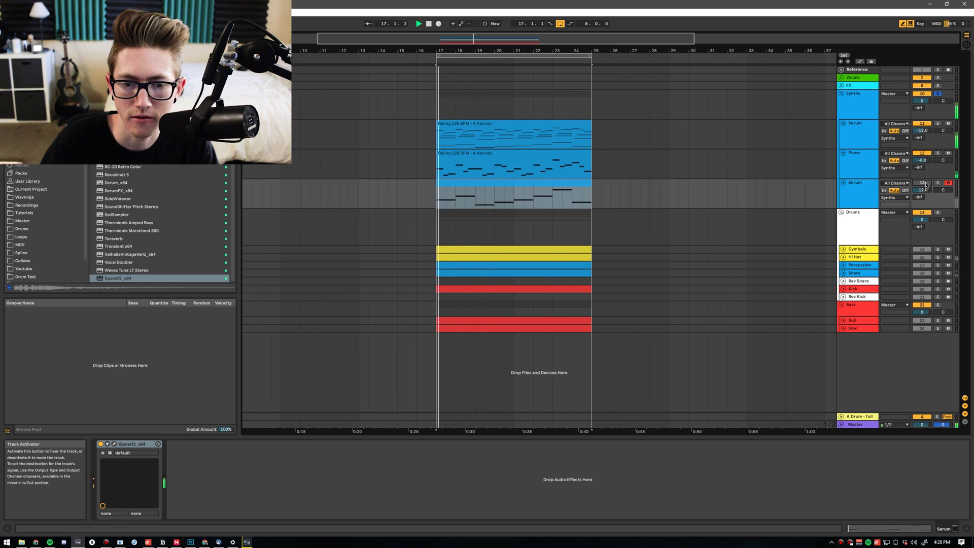
left_click(925, 184)
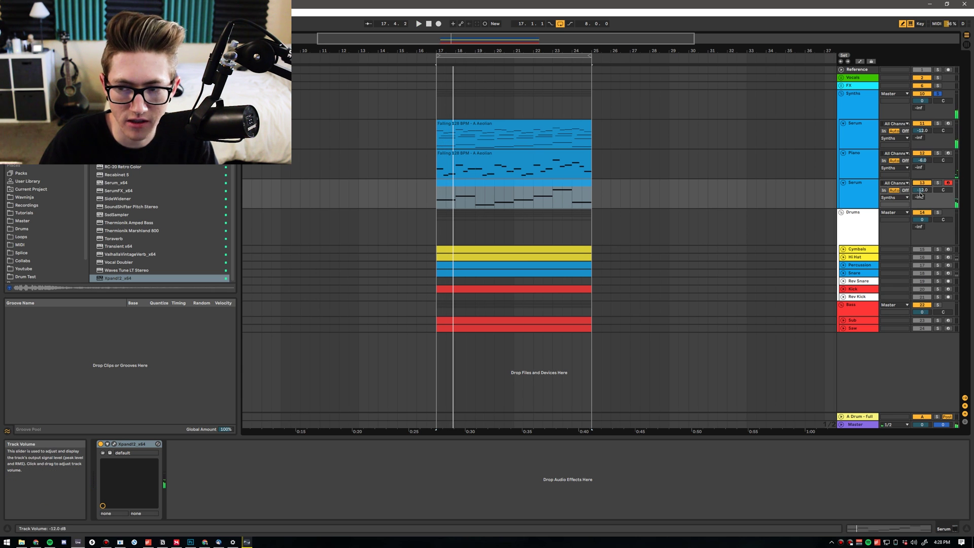
Step: Set the sine pad track's volume to -15 dB and play the Synths group to check its balance
left_click(922, 191)
type("-15")
key("Return")
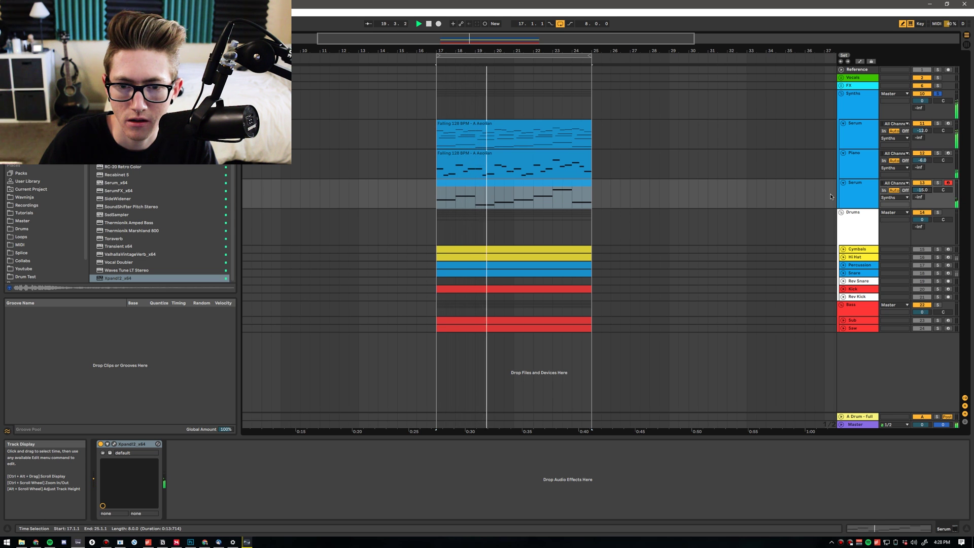
key("space")
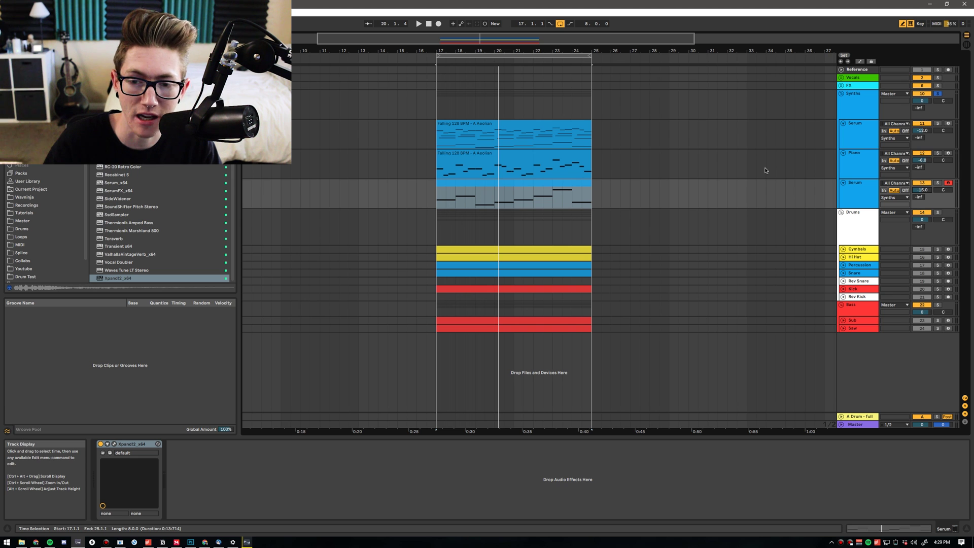
Step: Unsolo the Synths group and play the full mix from bar 17, comparing it with and without the Piano and sine pad layers
left_click(938, 94)
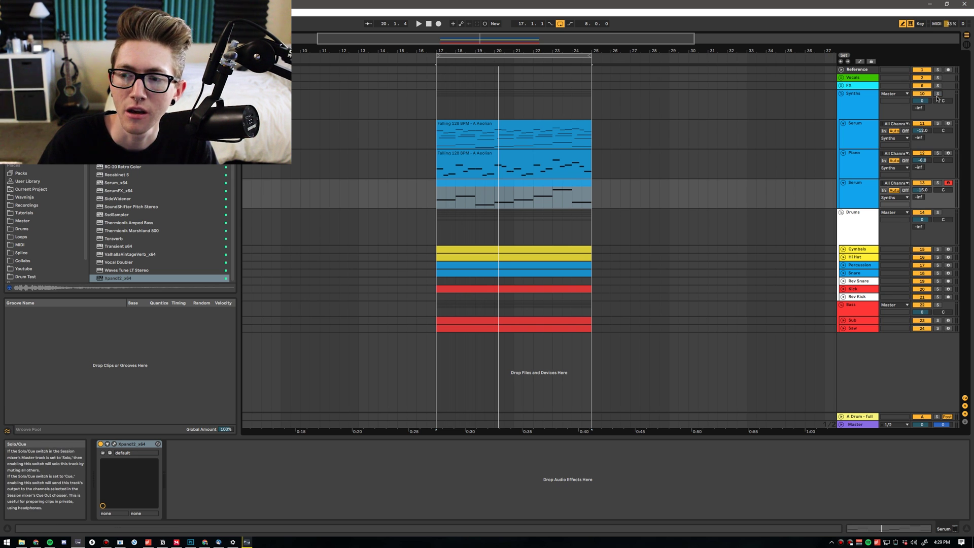
left_click(435, 196)
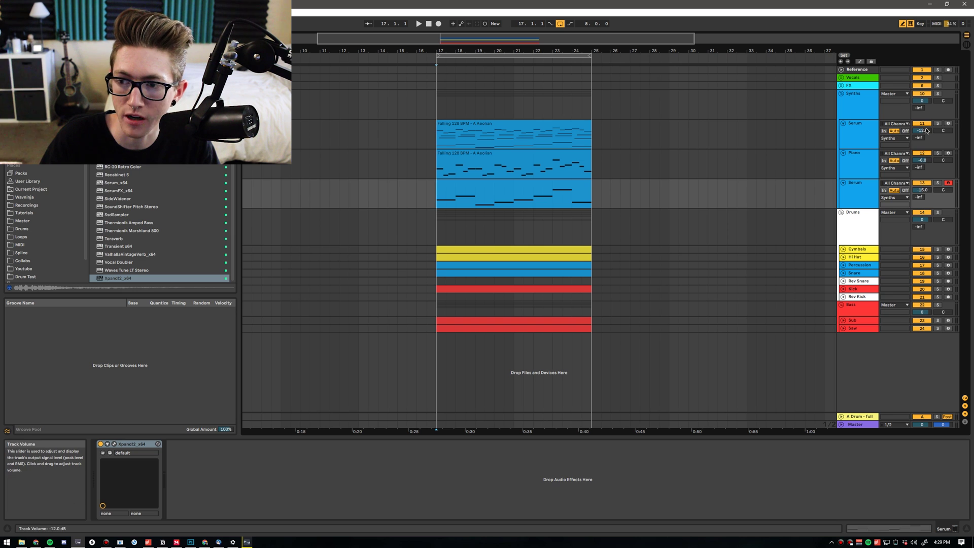
key("Up")
key("space")
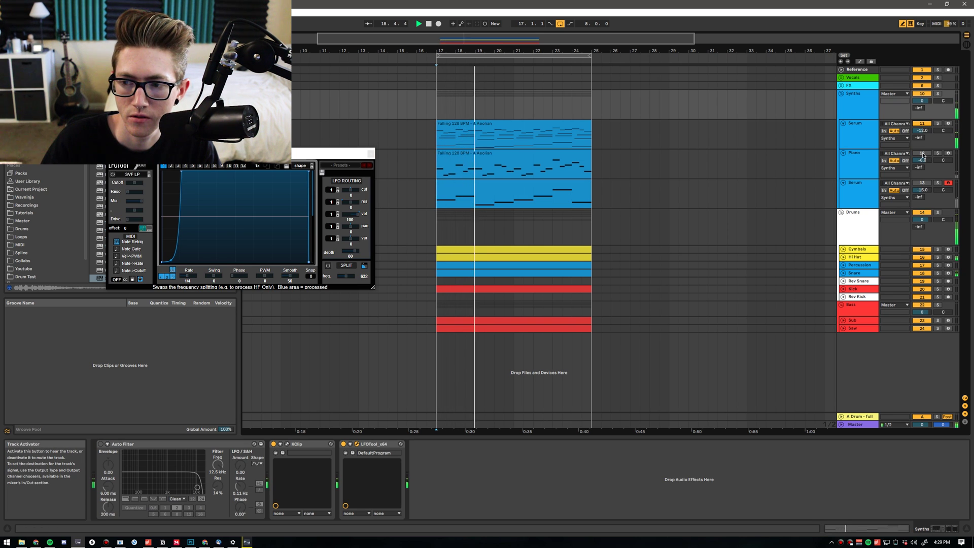
key("space")
key("space")
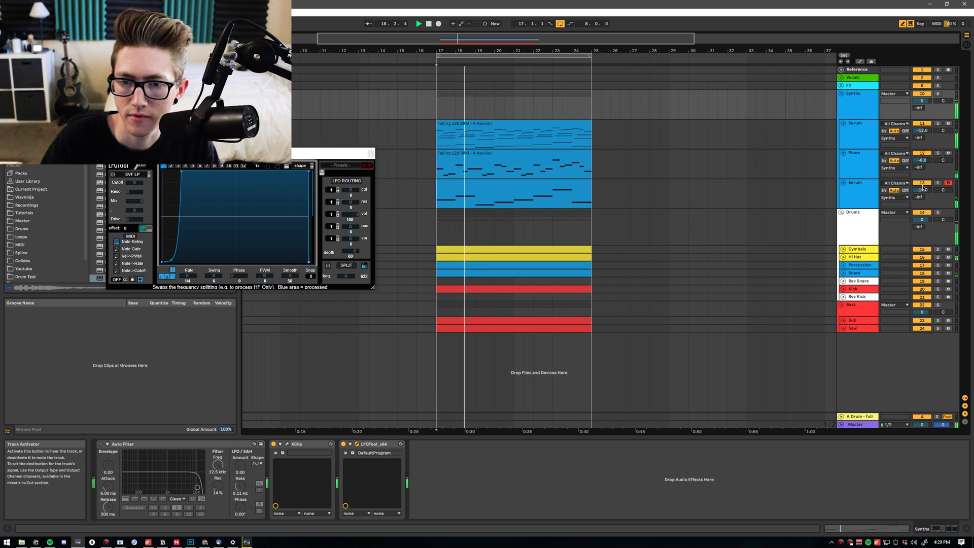
left_click(370, 154)
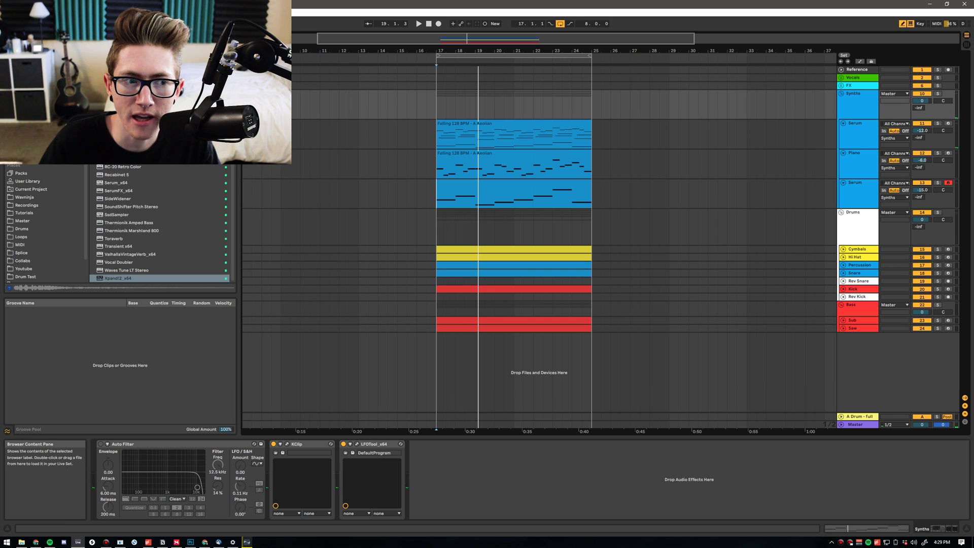
Step: Add OTT to the Synths group between Auto Filter and KClip and play the loop to hear its effect
left_click(30, 117)
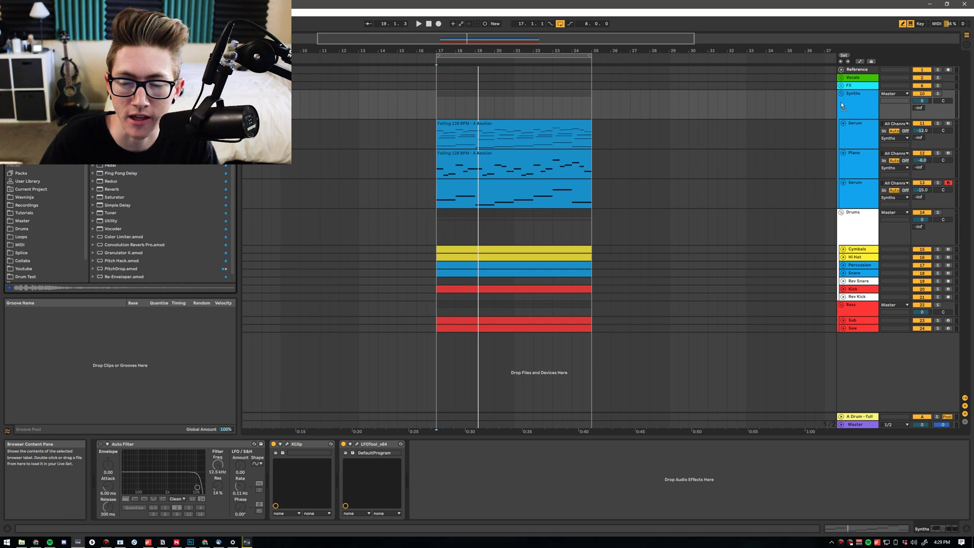
left_click_drag(516, 450, 516, 451)
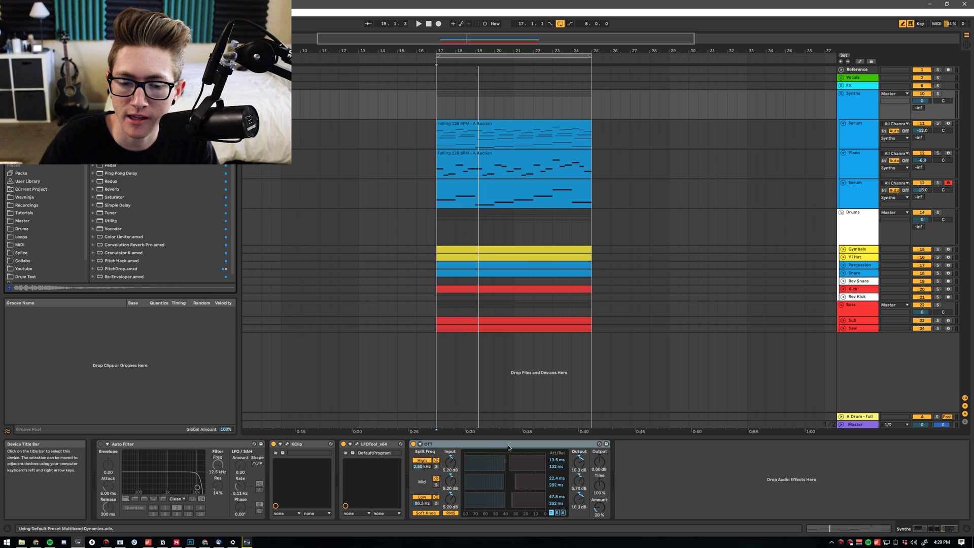
left_click_drag(414, 468, 294, 473)
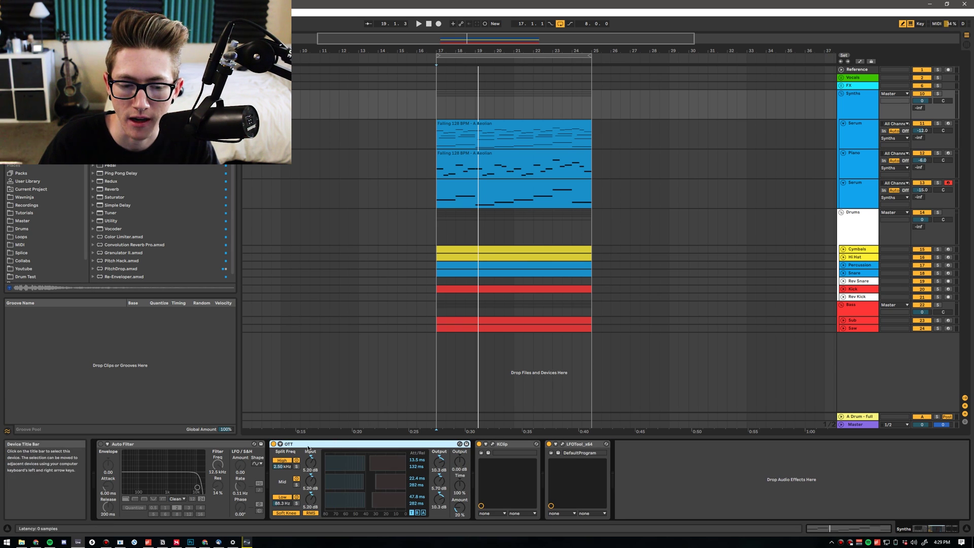
key("space")
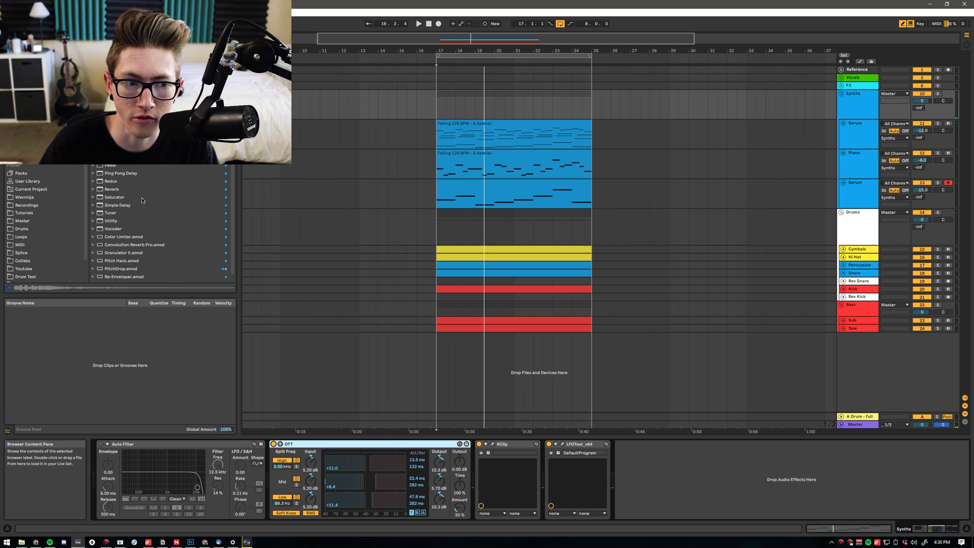
Step: Add RC-20 Retro Color to the Synths group between OTT and KClip, and move its window clear of the clips
scroll(119, 241, "down", 10)
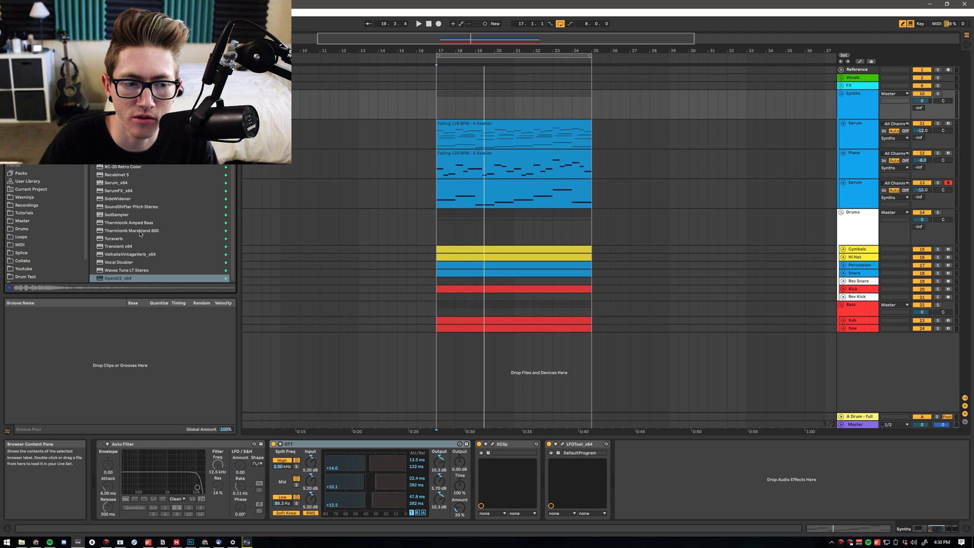
scroll(121, 241, "down", 3)
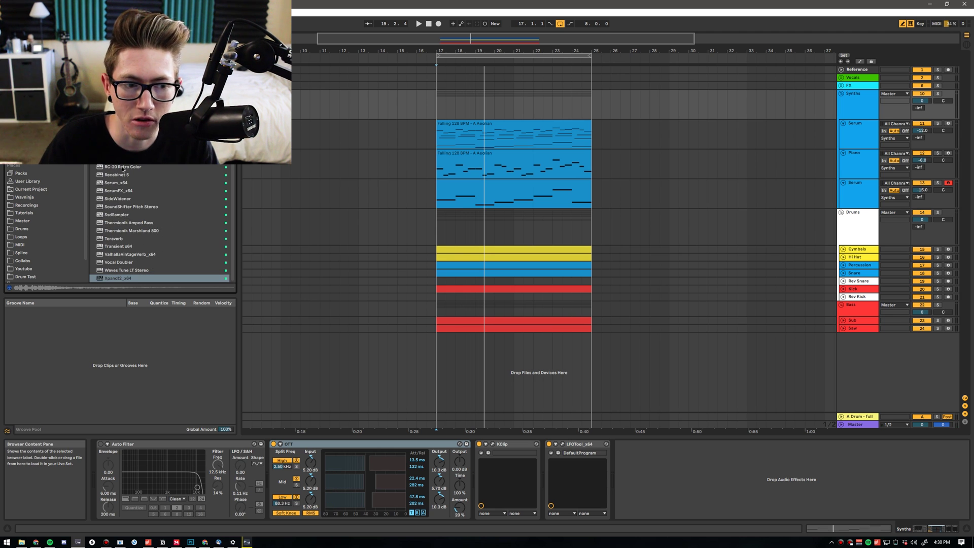
left_click_drag(121, 169, 515, 462)
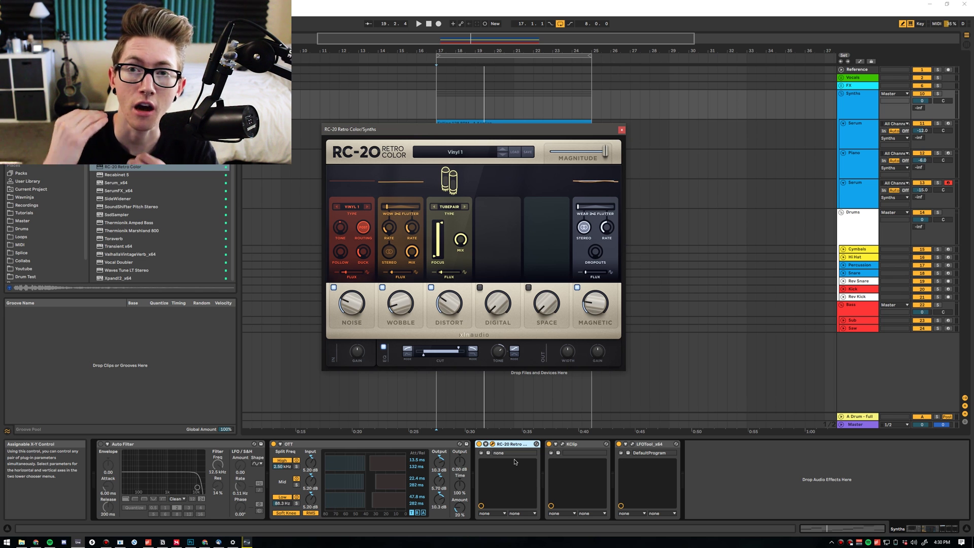
left_click_drag(350, 129, 640, 155)
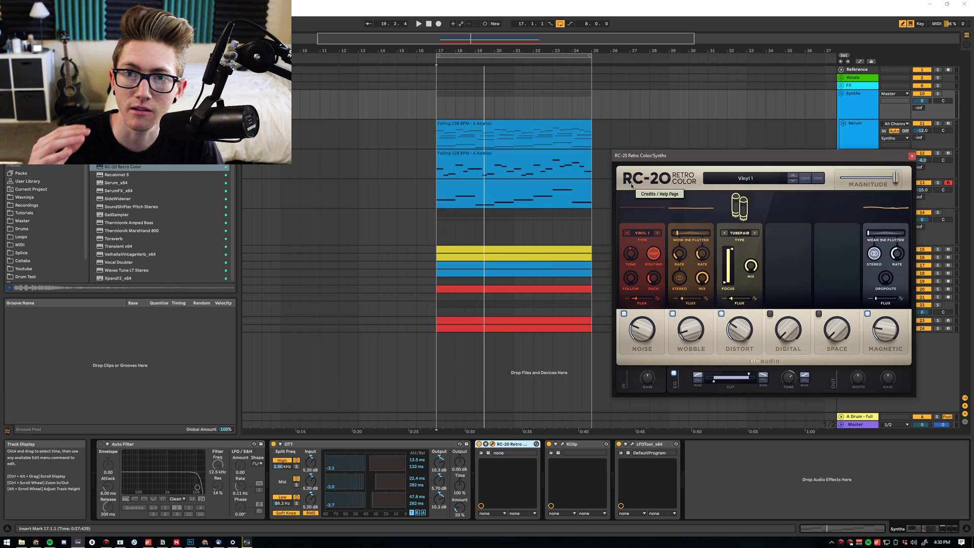